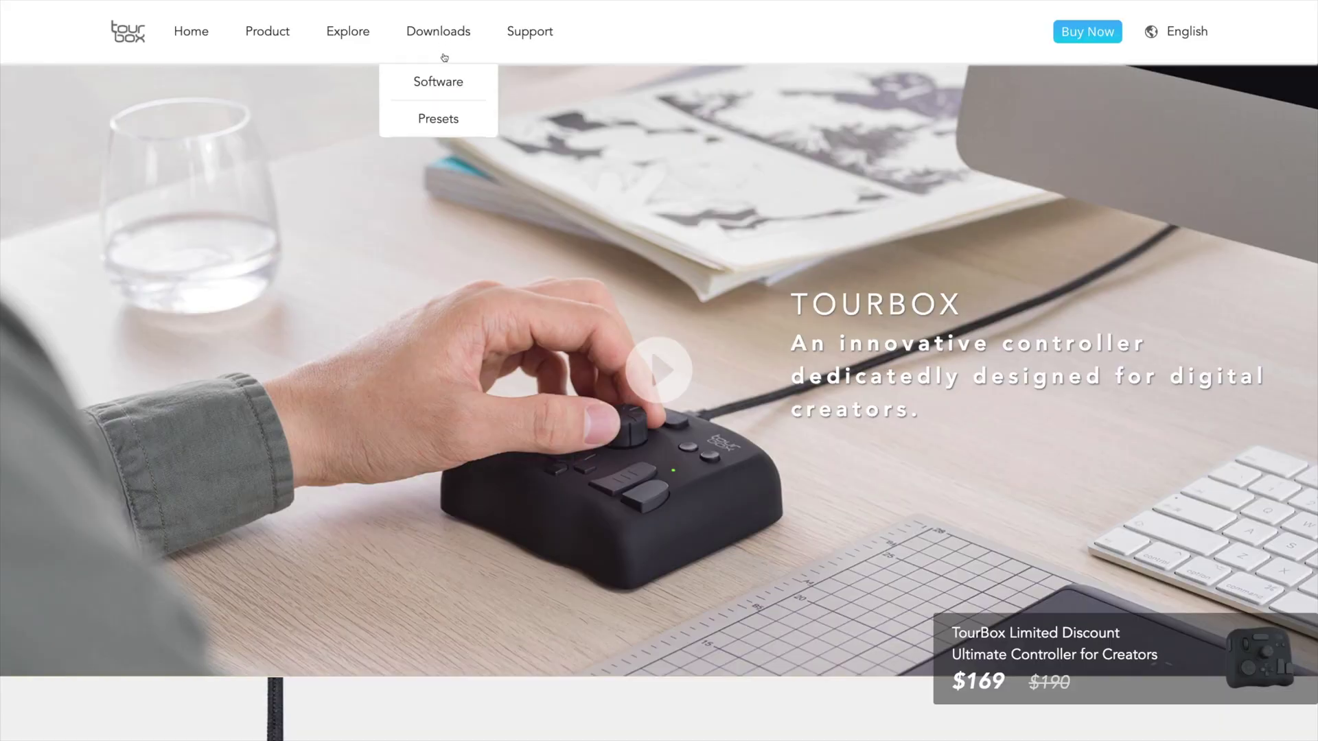
Download the macOS version of the TourBox Console software from the TourBox website
click(441, 81)
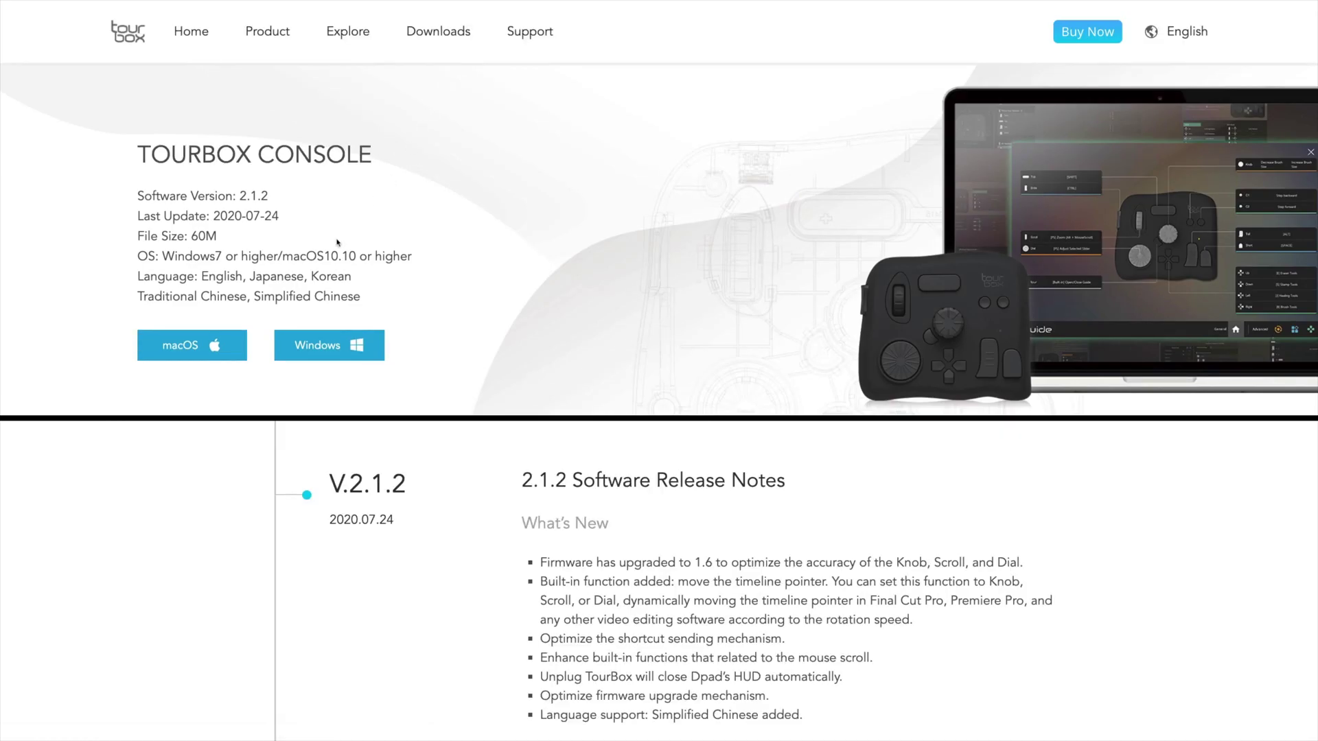
click(213, 345)
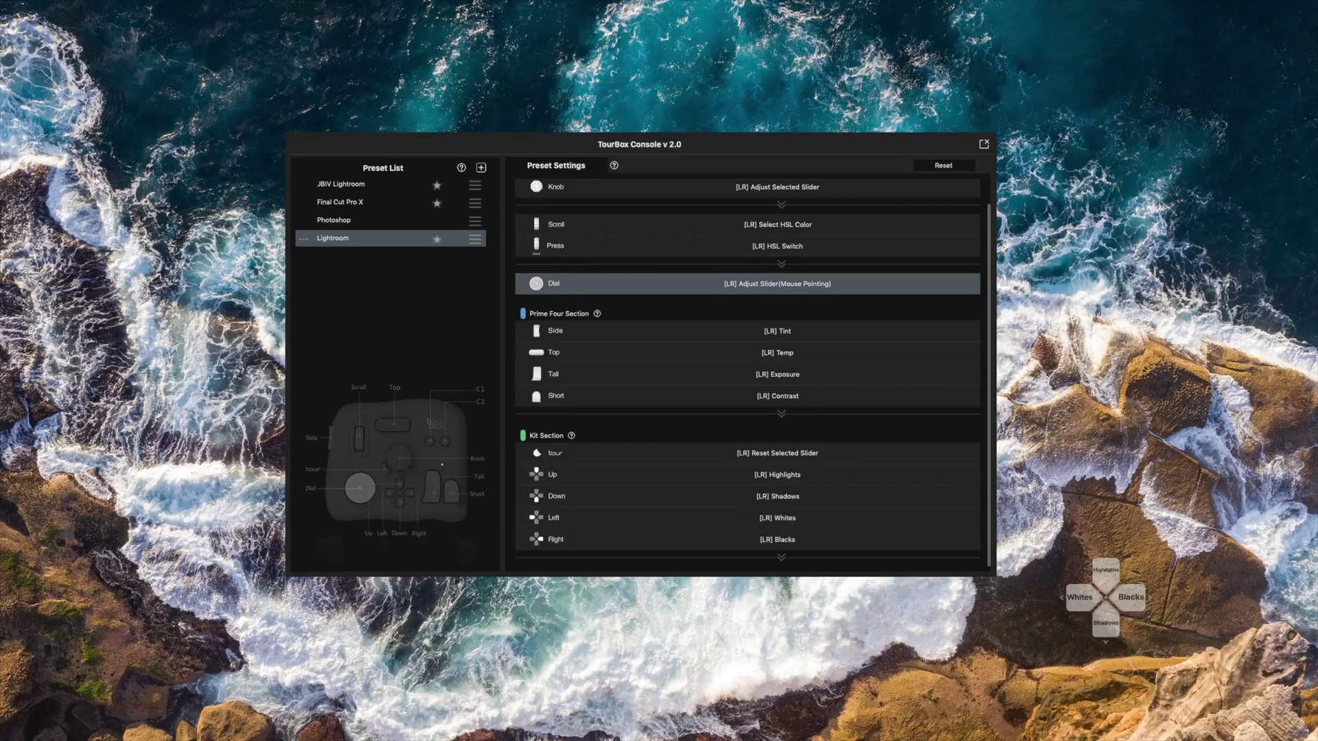
Review the dial, scroll and button assignments of the Lightroom preset in TourBox Console
scroll(1169, 556, down, 5)
scroll(1170, 555, up, 4)
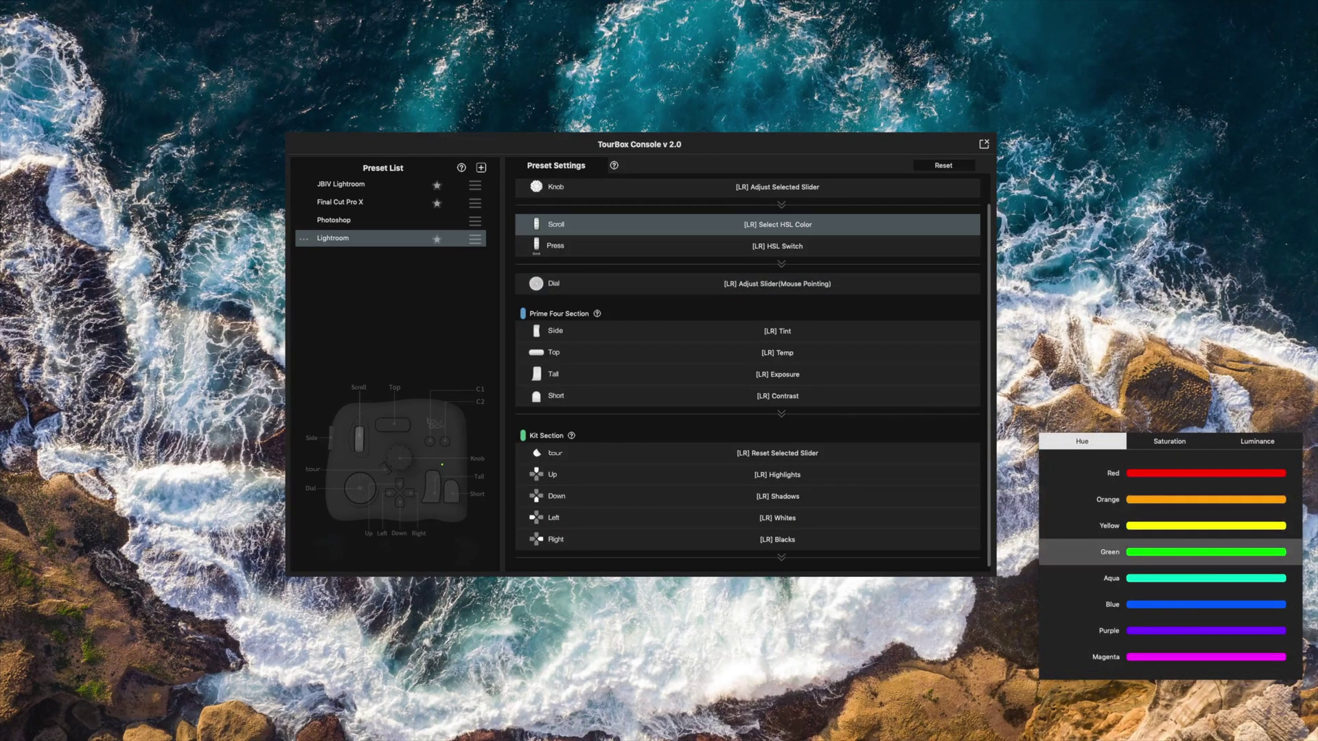
scroll(1169, 555, down, 2)
scroll(1170, 556, up, 5)
scroll(1169, 556, down, 1)
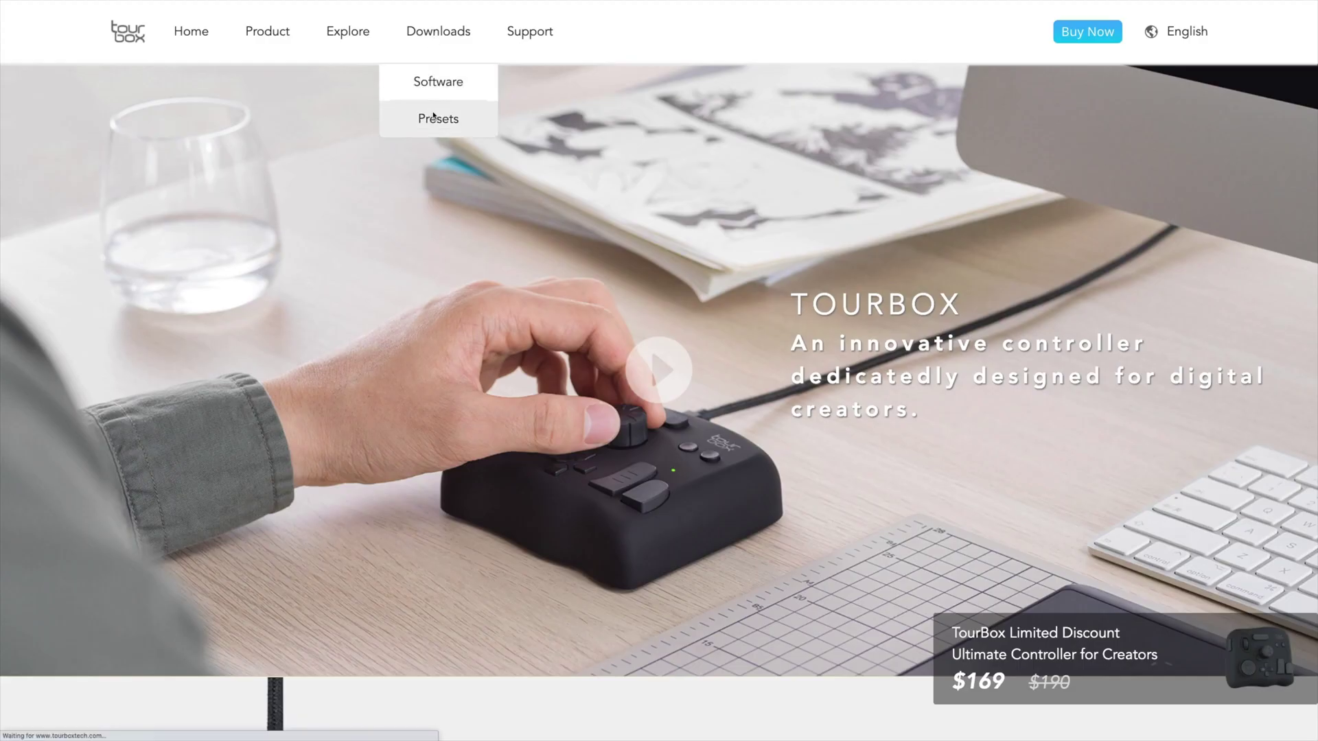
Open the presets download page on the TourBox website and show the Lightroom presets
click(434, 117)
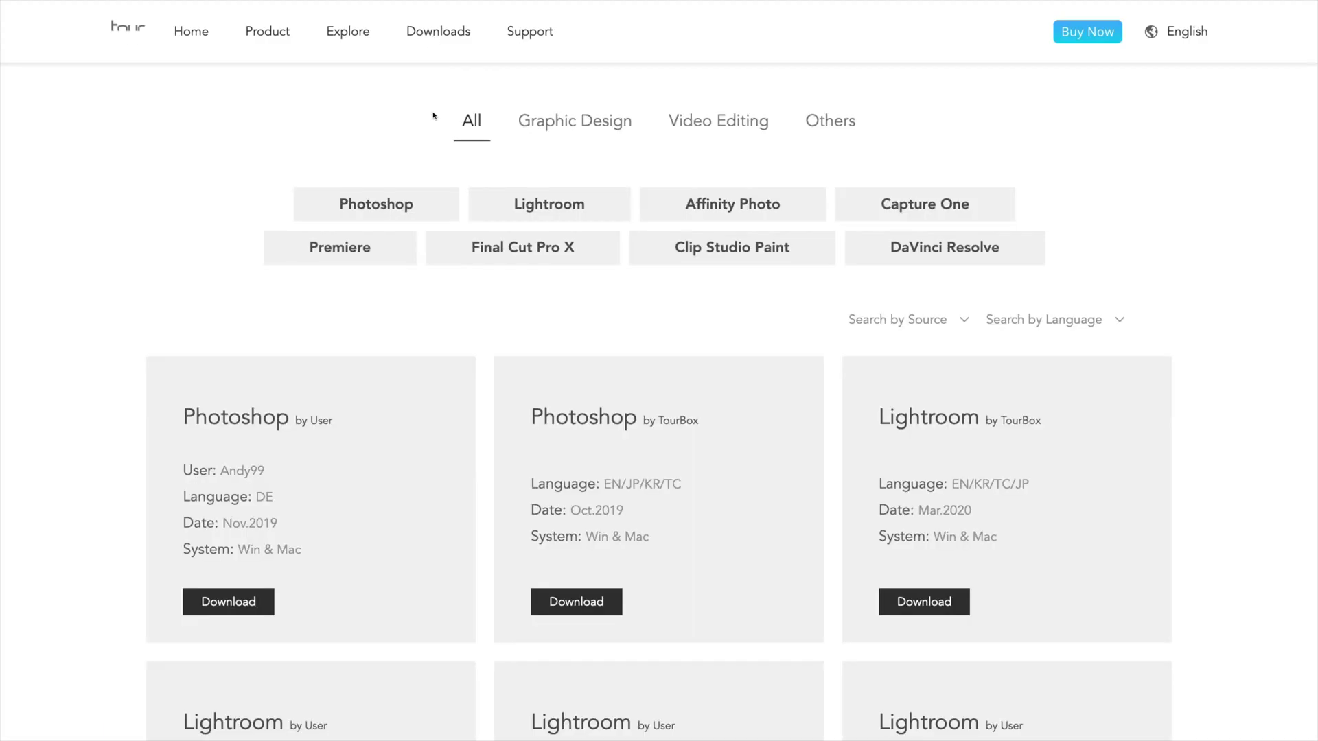
click(523, 198)
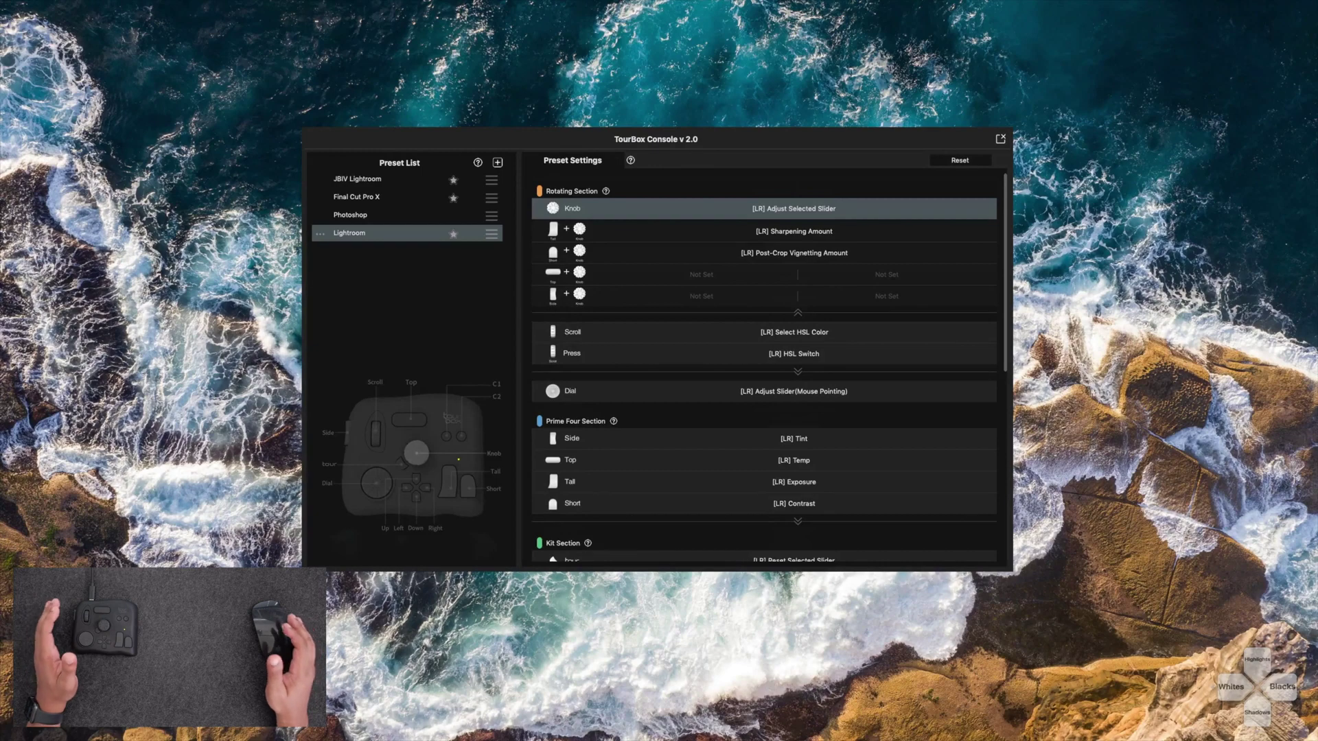
Examine which Lightroom sliders the preset assigns to the Prime Four and Kit Section buttons in TourBox Console
scroll(763, 213, down, 5)
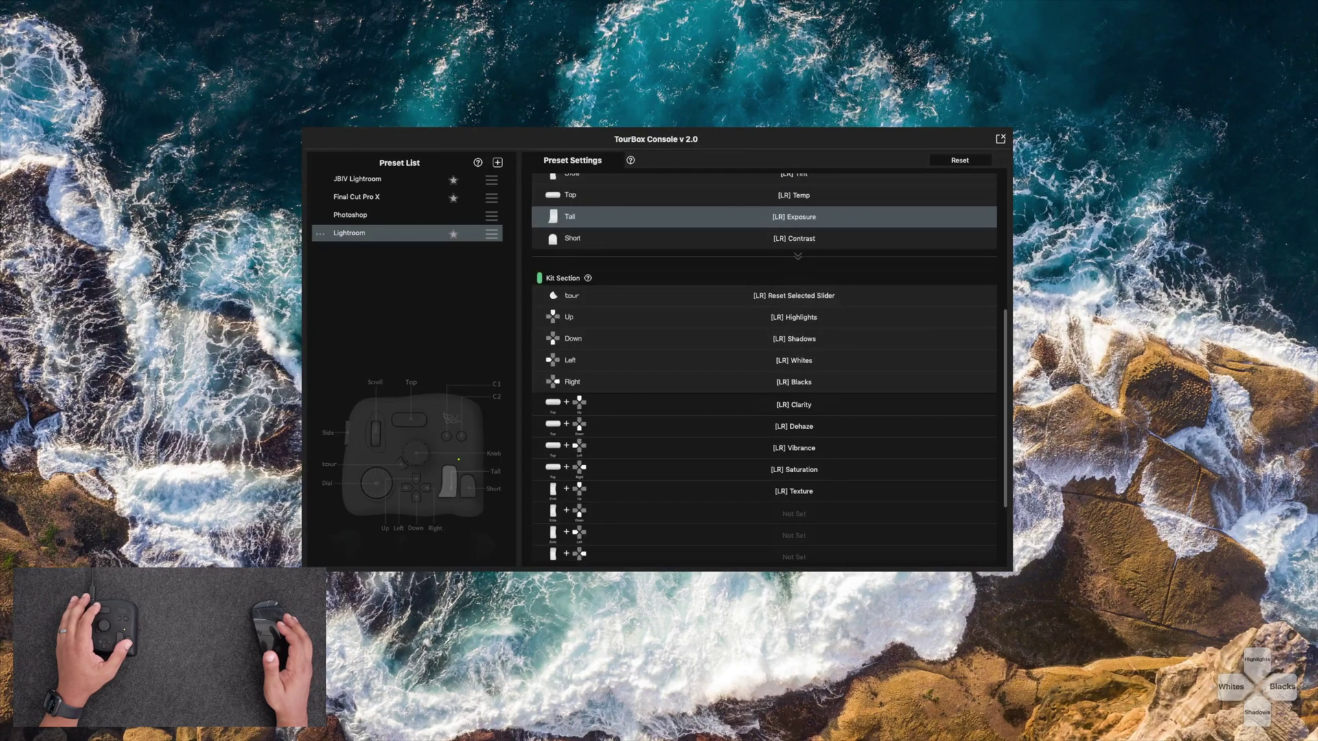
scroll(763, 216, down, 1)
scroll(764, 217, up, 1)
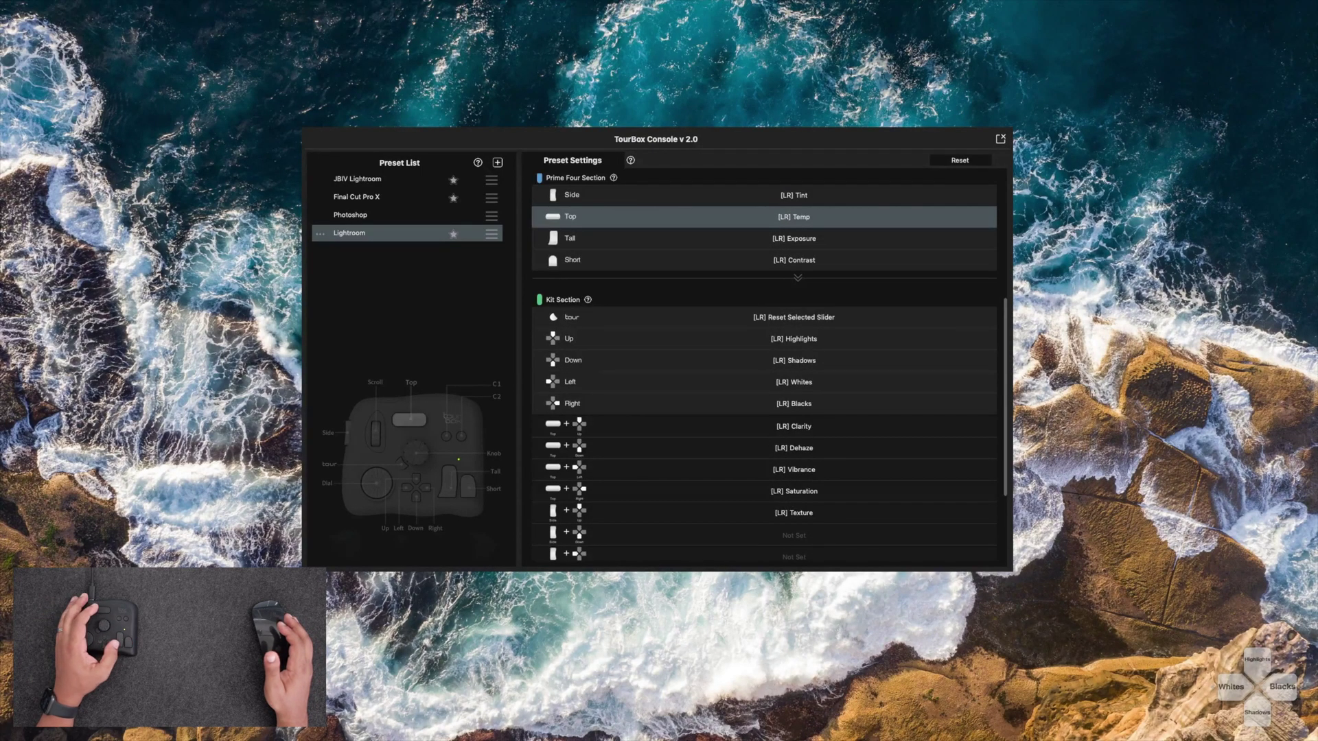
scroll(764, 217, down, 1)
scroll(763, 217, down, 1)
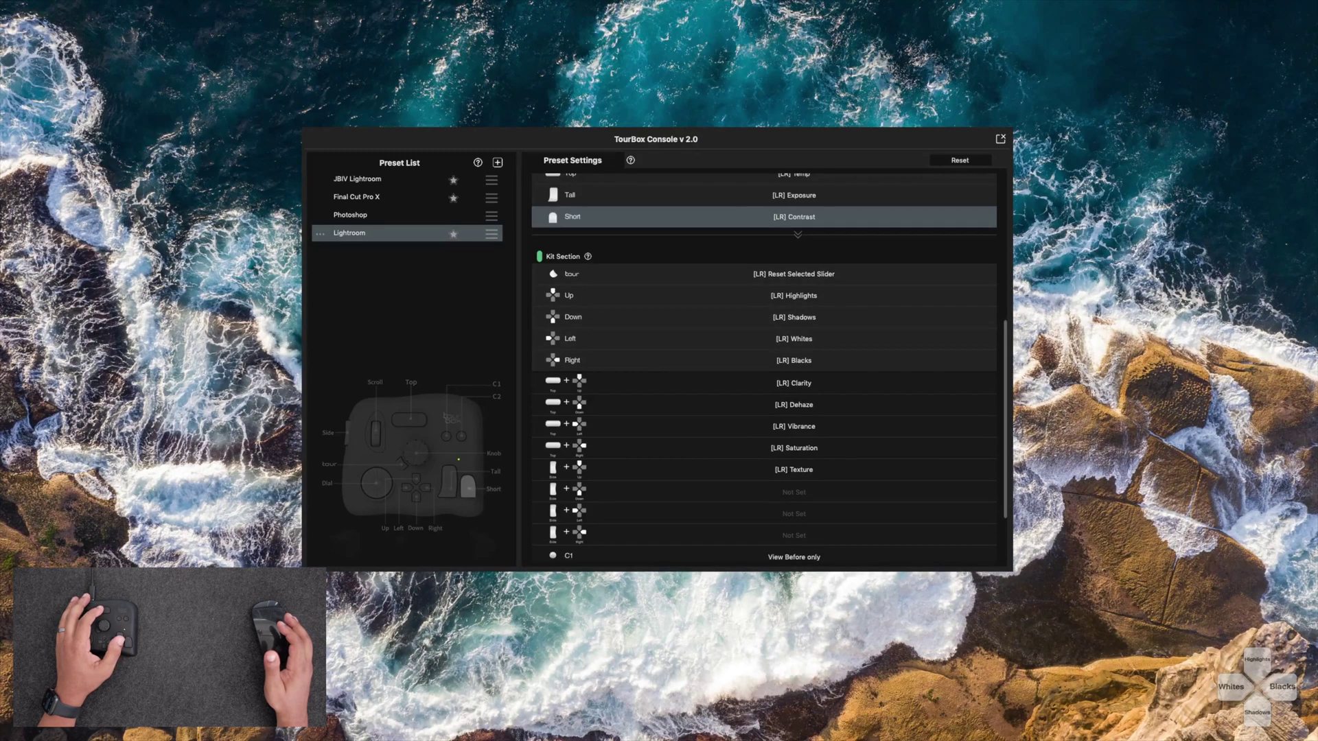
scroll(764, 217, up, 1)
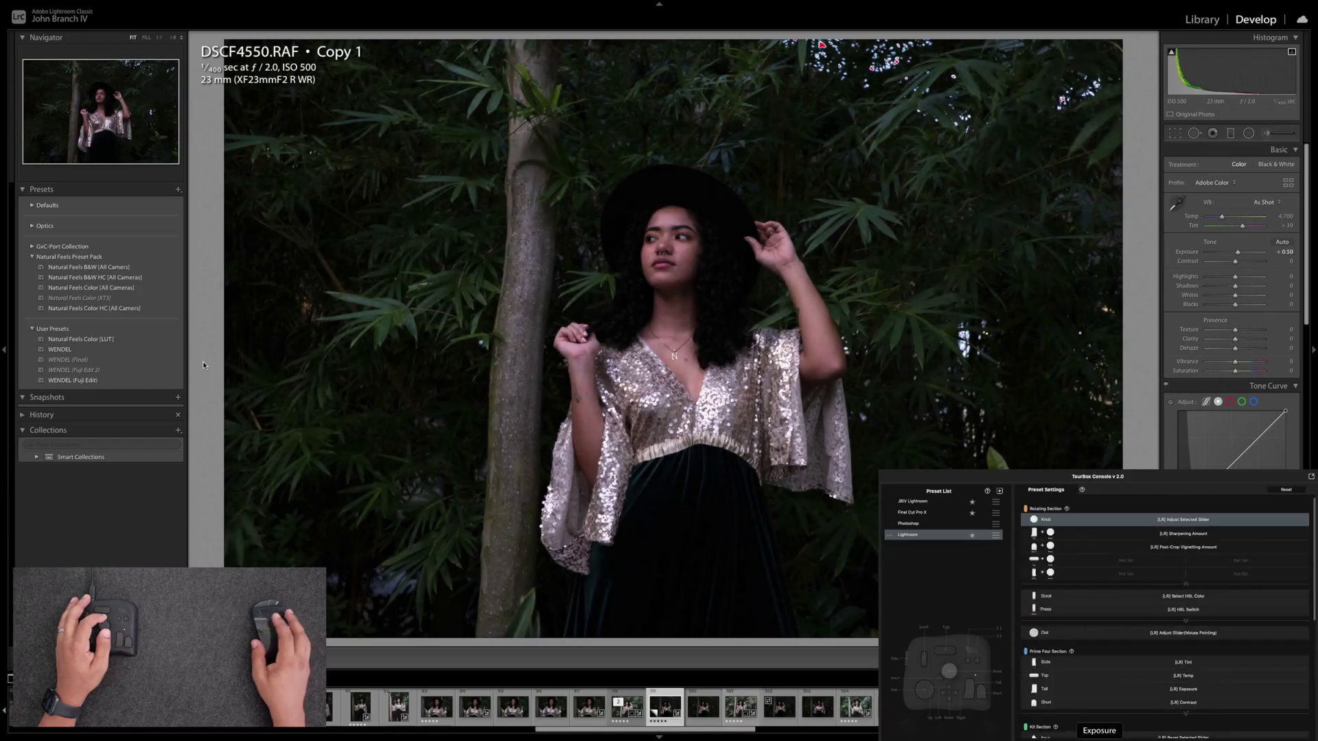
Set the exposure of DSCF4550.RAF Copy 1 to +0.83 in Lightroom Classic
key(equal)
key(equal)
key(equal)
key(equal)
key(minus)
key(minus)
key(minus)
key(minus)
key(equal)
key(equal)
key(equal)
key(equal)
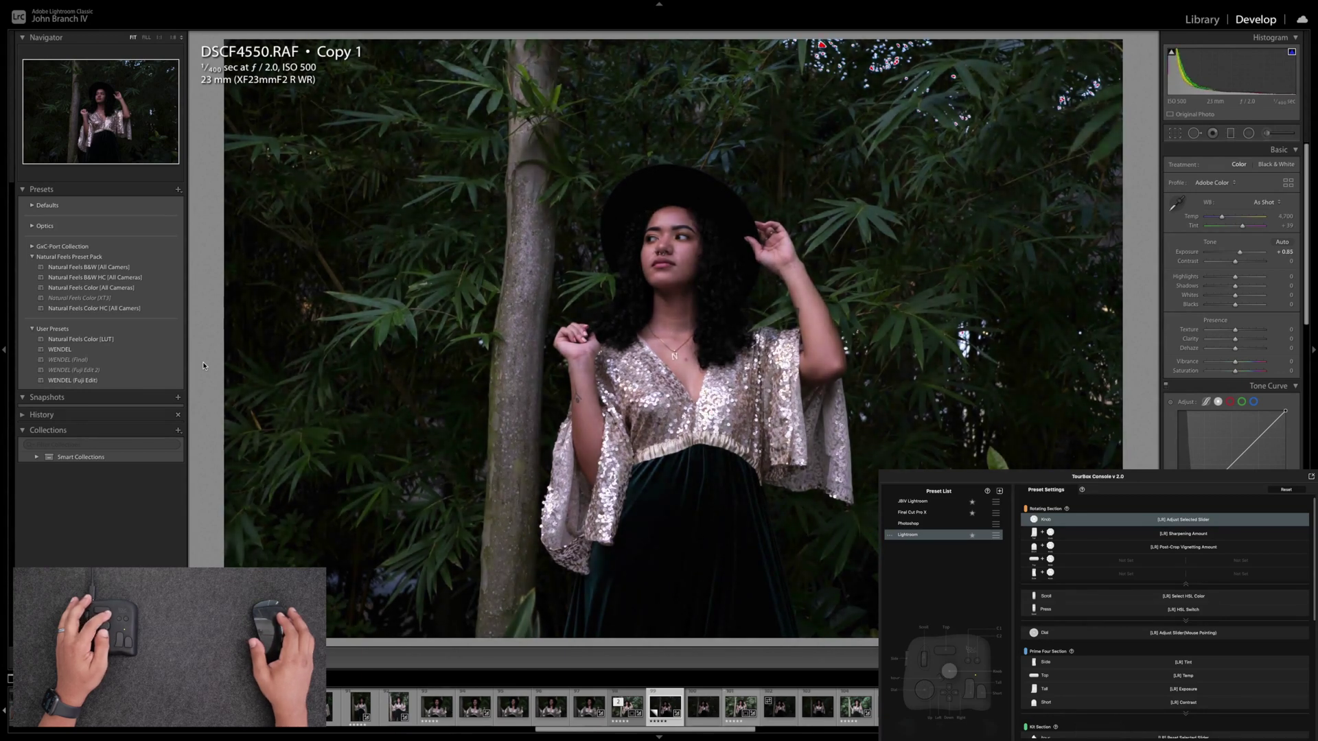
Adjust the photo's contrast down and up, ending at +6
key(minus)
key(minus)
key(period)
key(equal)
key(equal)
key(equal)
key(equal)
key(equal)
key(equal)
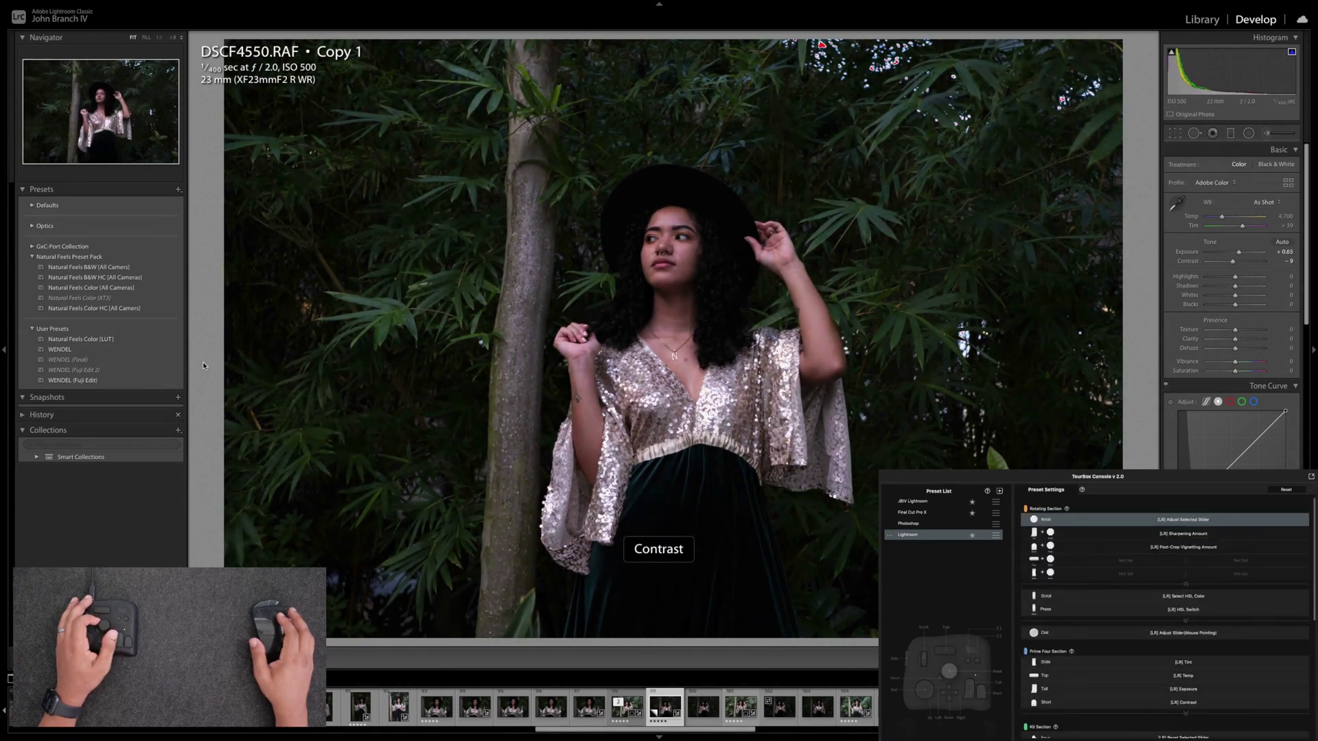
key(equal)
Warm the photo's white balance by adjusting the temperature to 5,260
key(comma)
key(comma)
key(comma)
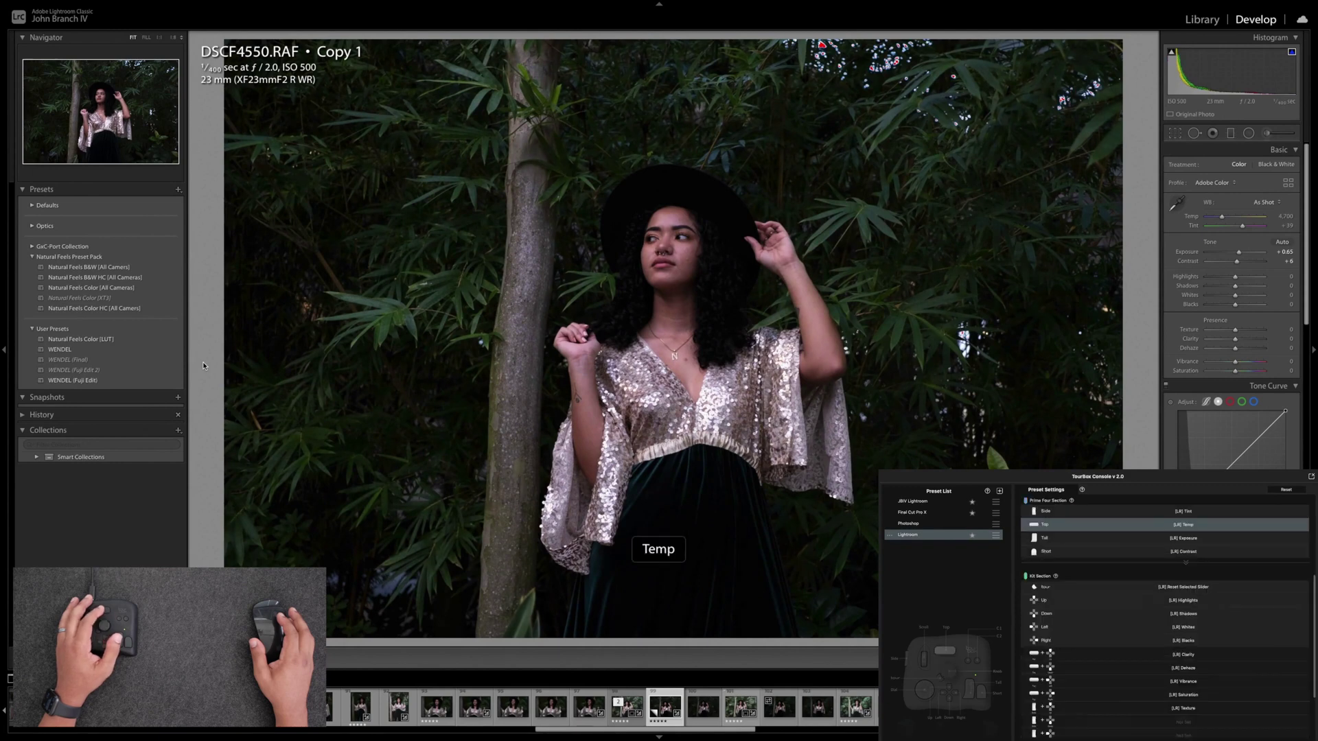
key(equal)
key(equal)
key(equal)
key(equal)
key(equal)
key(equal)
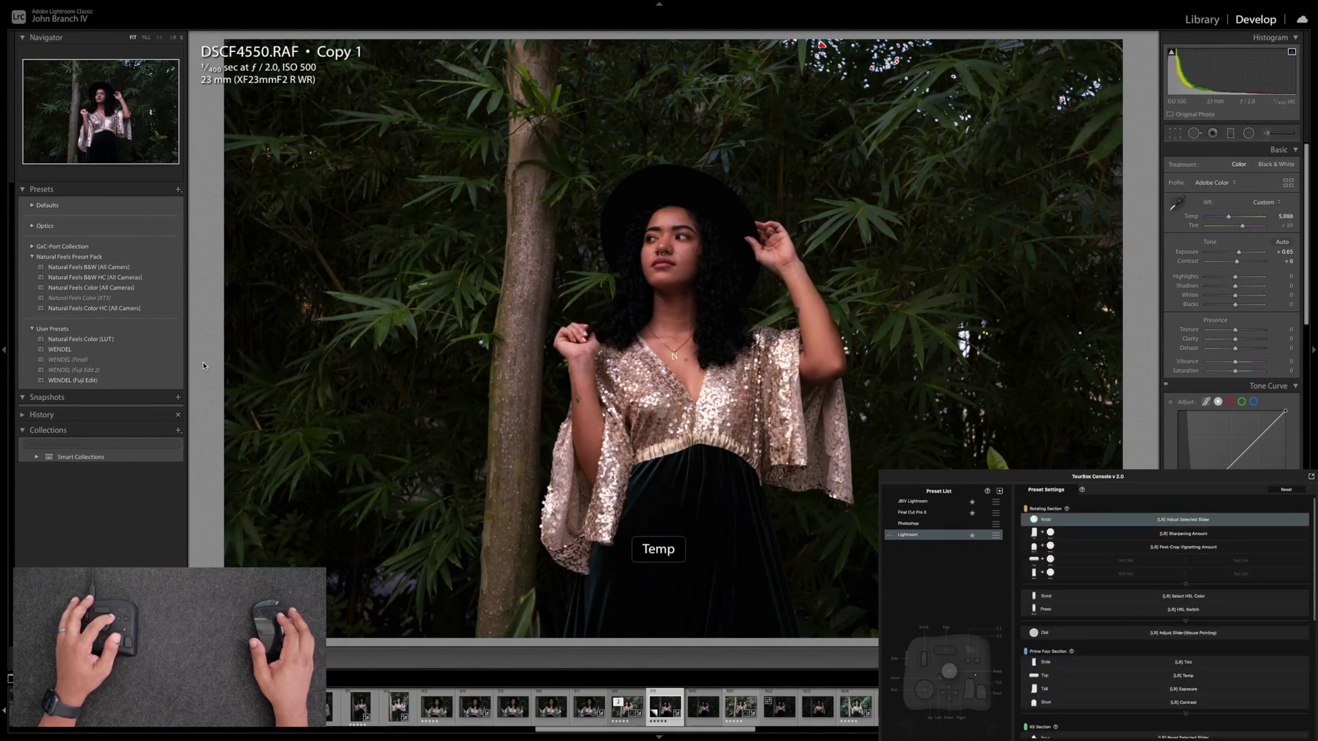
key(minus)
Vary the photo's tint in both directions and shift it towards magenta at +66
key(period)
key(equal)
key(minus)
key(equal)
key(minus)
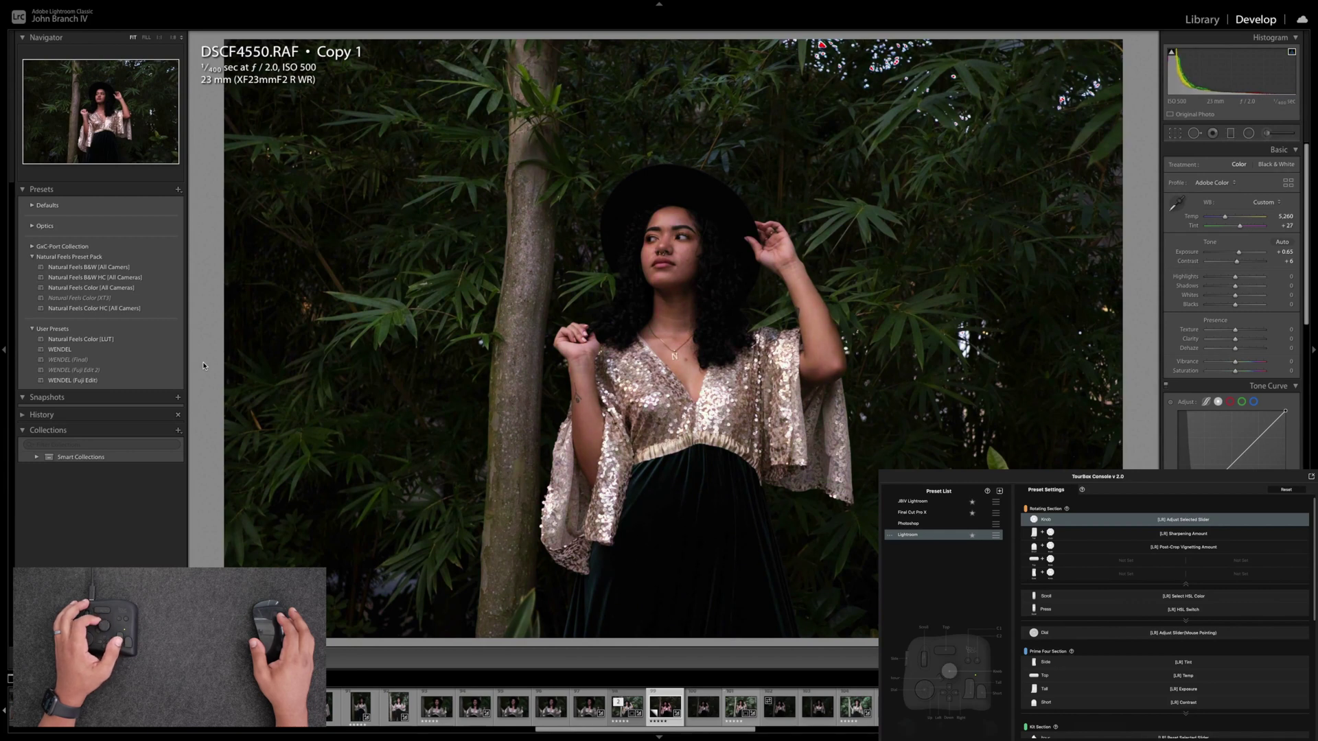
key(equal)
key(equal)
key(equal)
key(equal)
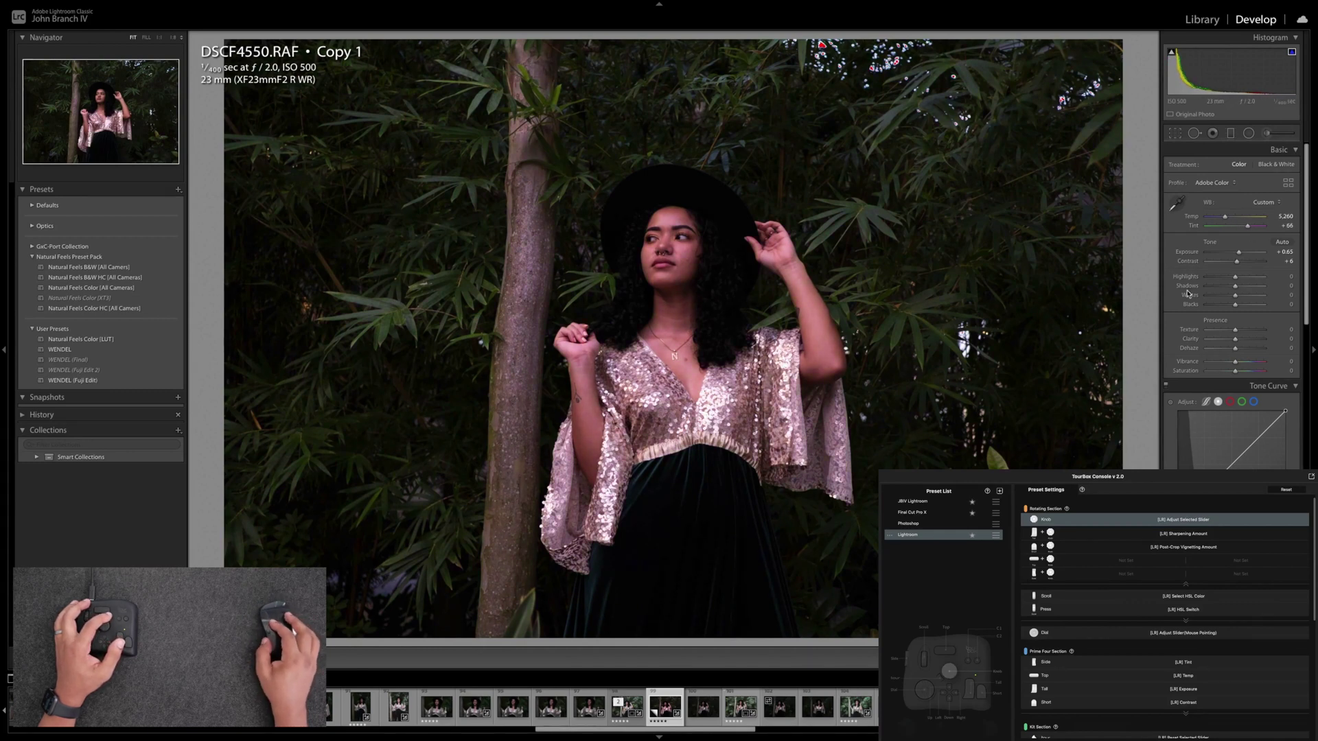
Reset all adjustments on the photo and apply the Natural Feels Color (All Cameras) preset
key(ctrl+shift+r)
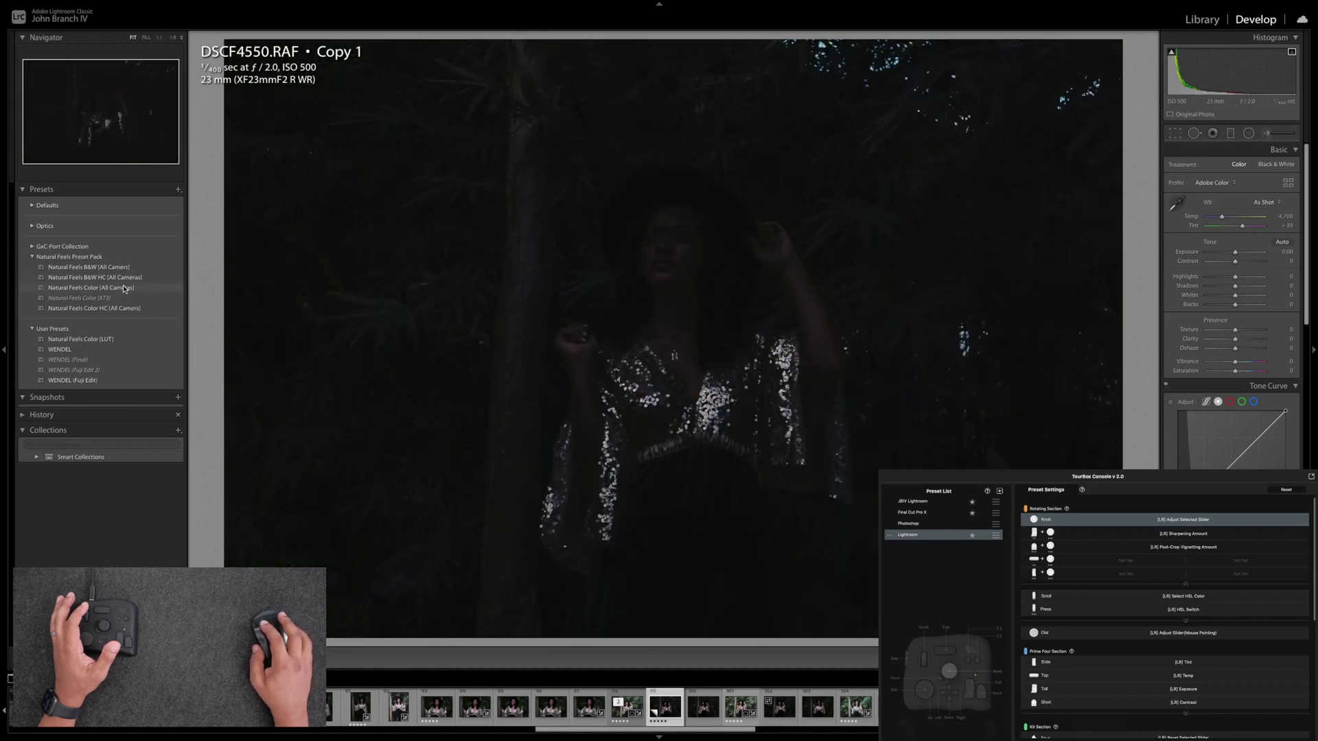
click(124, 288)
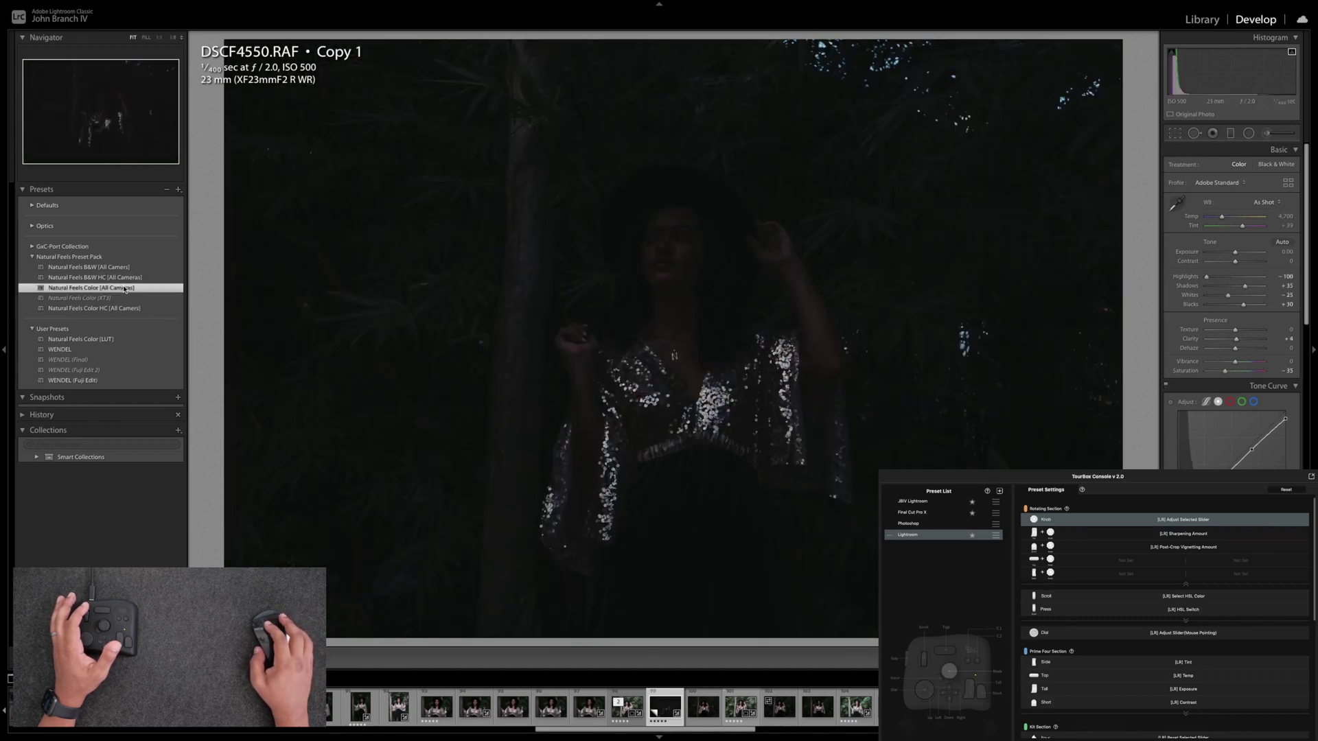
Raise the exposure of the preset-treated photo to +2.53
key(period)
key(equal)
key(equal)
key(equal)
key(equal)
key(equal)
key(equal)
key(equal)
key(equal)
key(equal)
key(equal)
key(equal)
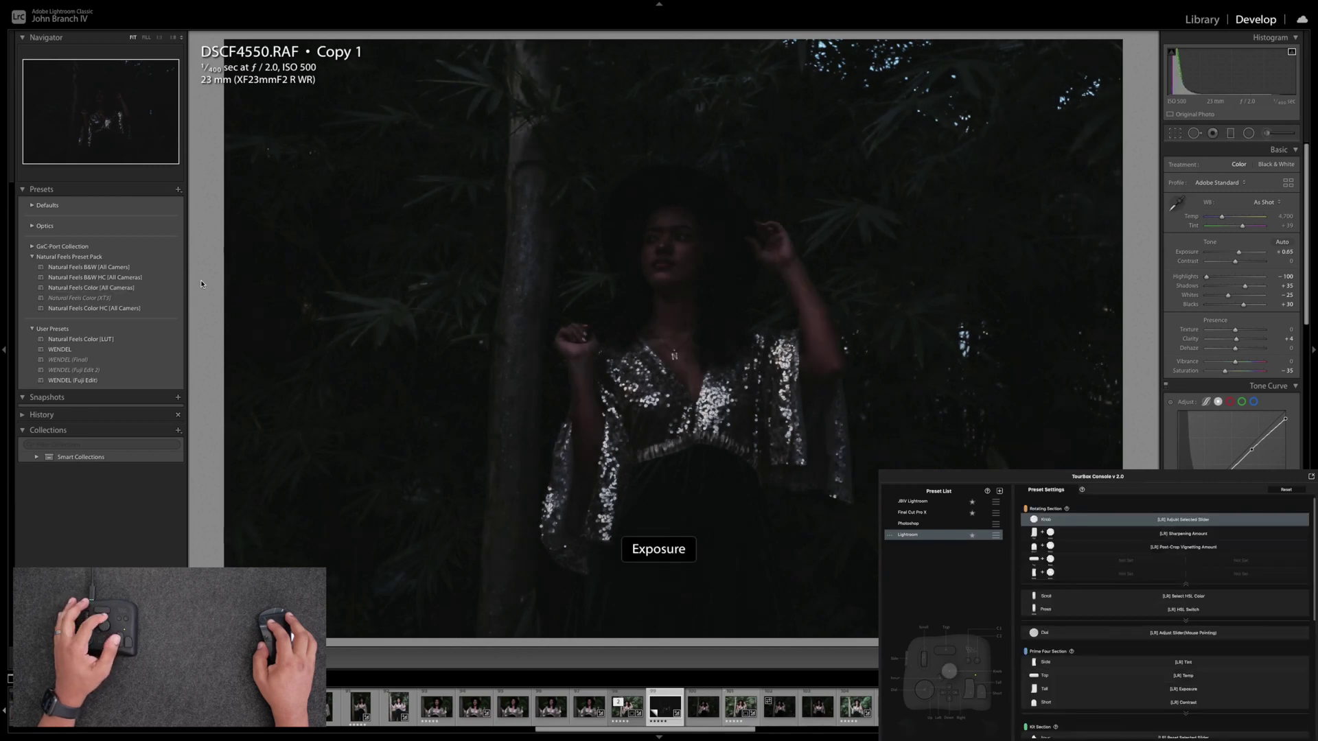
key(equal)
key(equal)
key(equal)
key(equal)
key(equal)
key(equal)
key(equal)
key(equal)
key(equal)
key(equal)
key(equal)
key(equal)
key(equal)
key(equal)
key(equal)
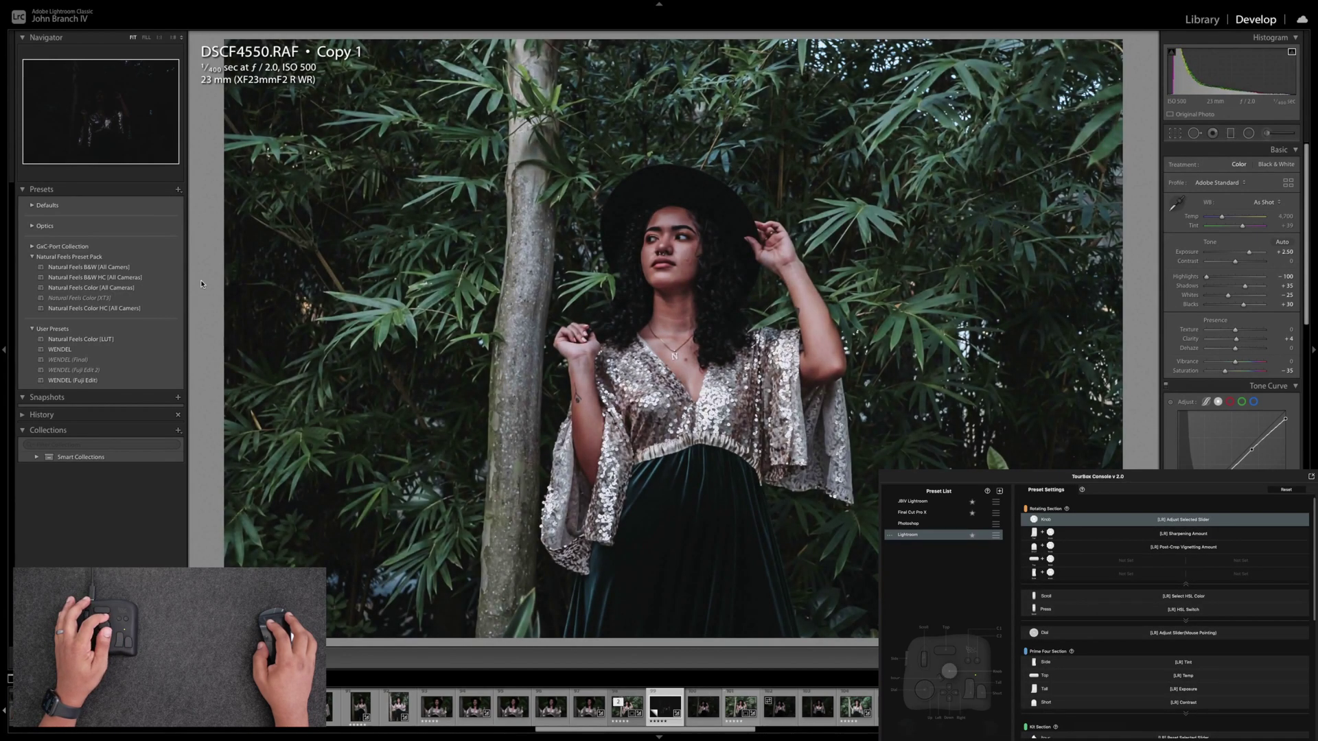
key(minus)
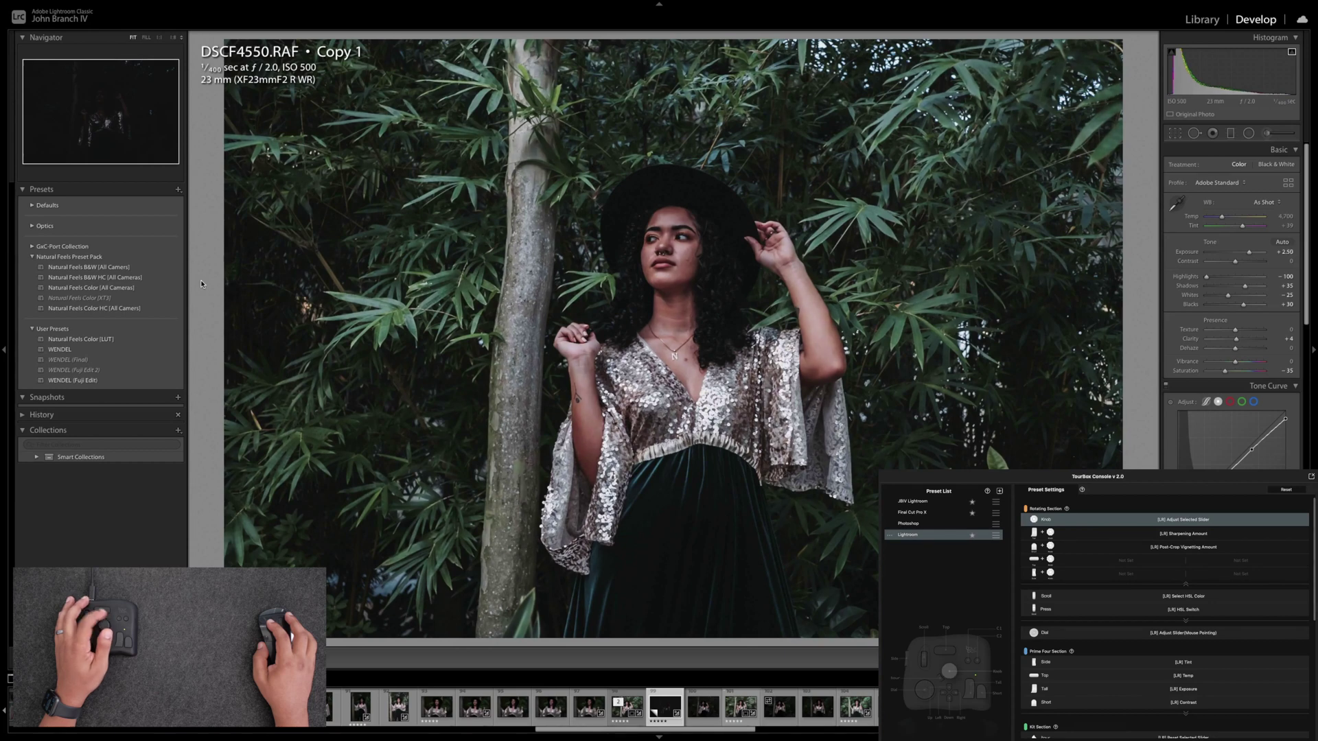
key(equal)
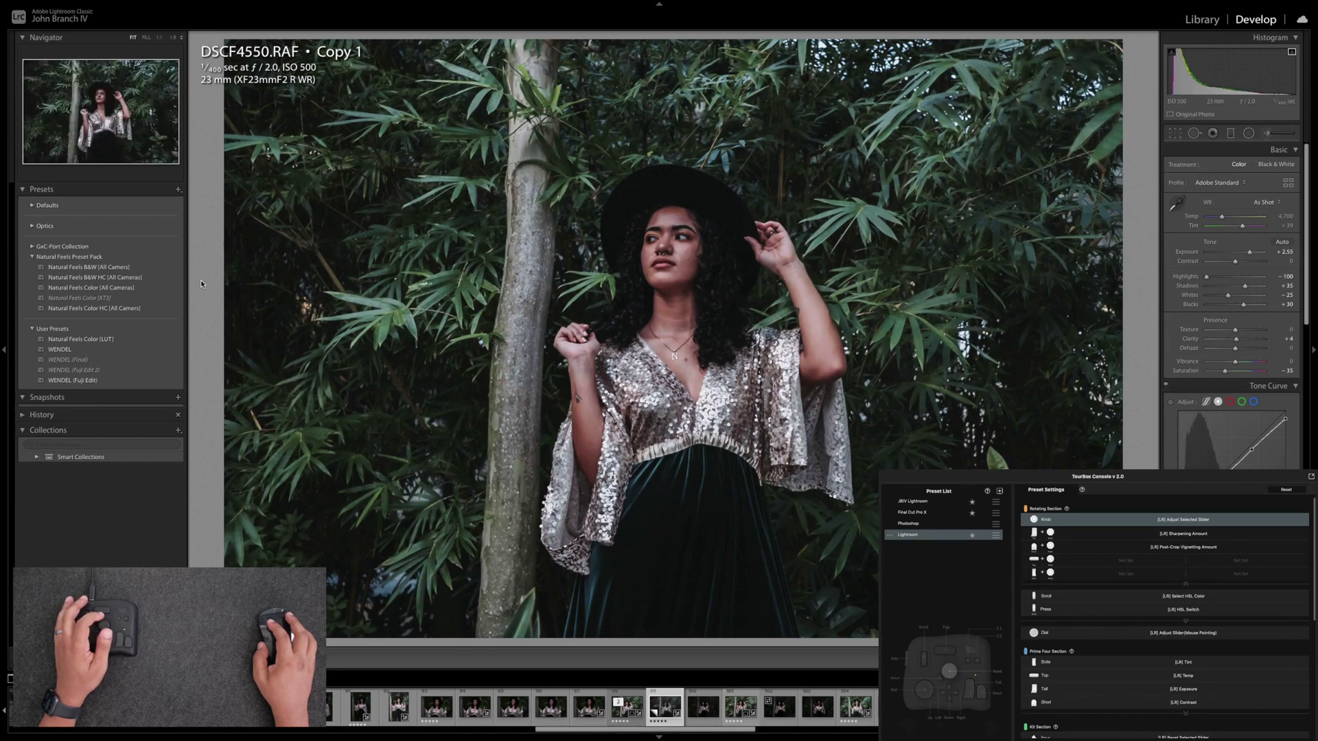
Fine-tune the photo's white balance with a tint of +41 and a temperature of 4,588
key(minus)
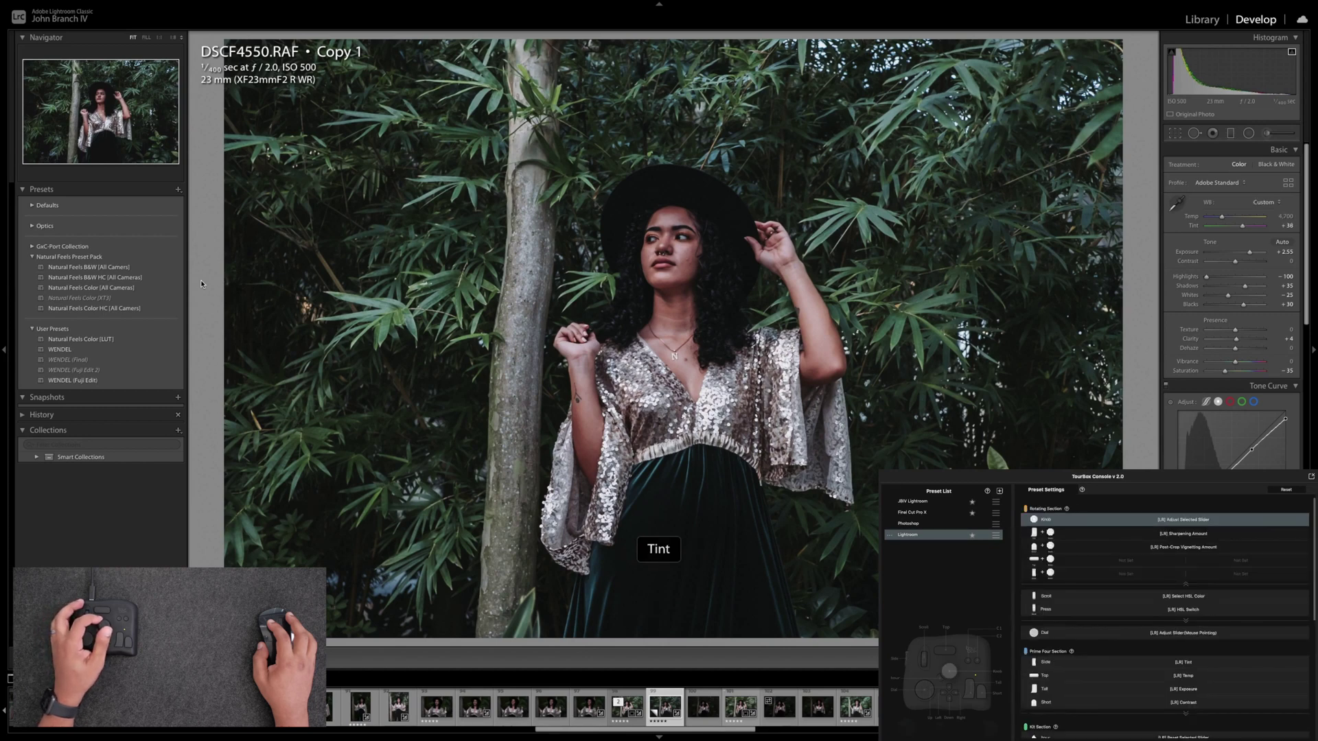
key(minus)
key(minus)
key(minus)
key(minus)
key(minus)
key(minus)
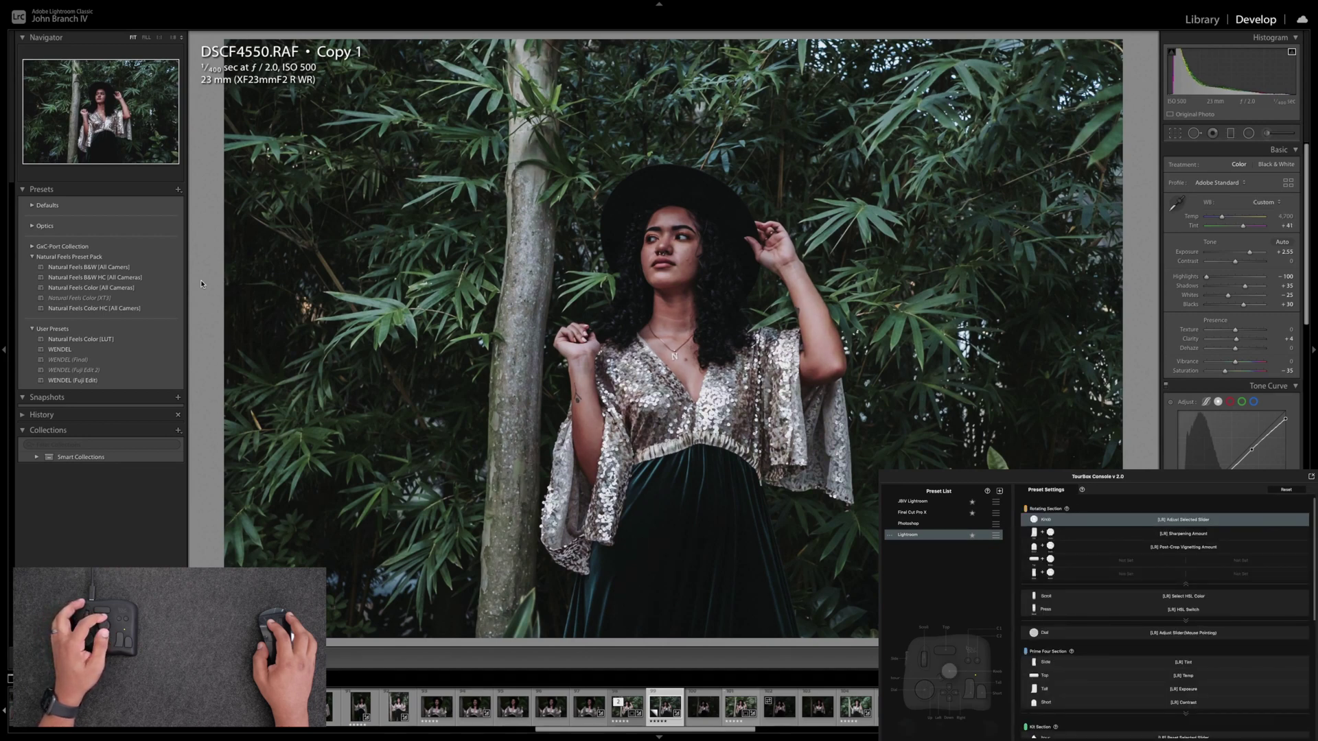
key(comma)
key(minus)
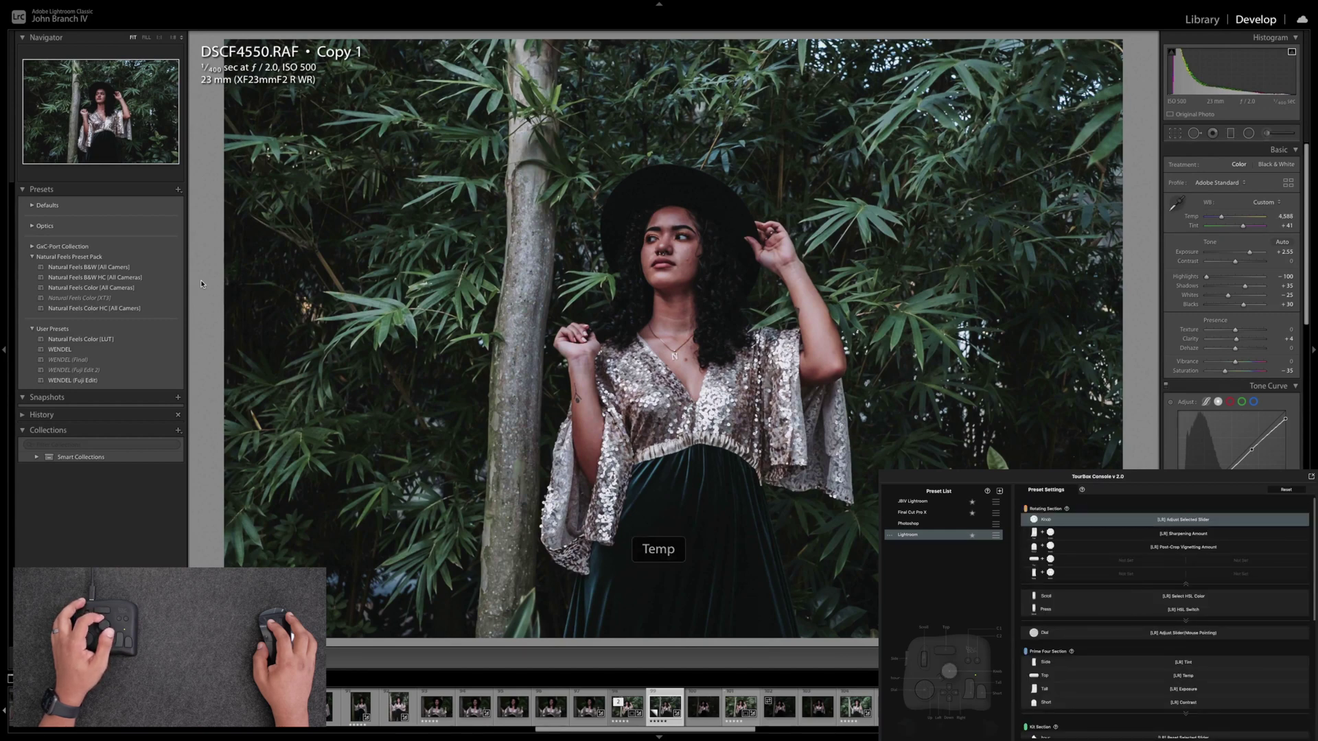
Brighten the photo a little more by setting the exposure to +2.60
key(period)
key(period)
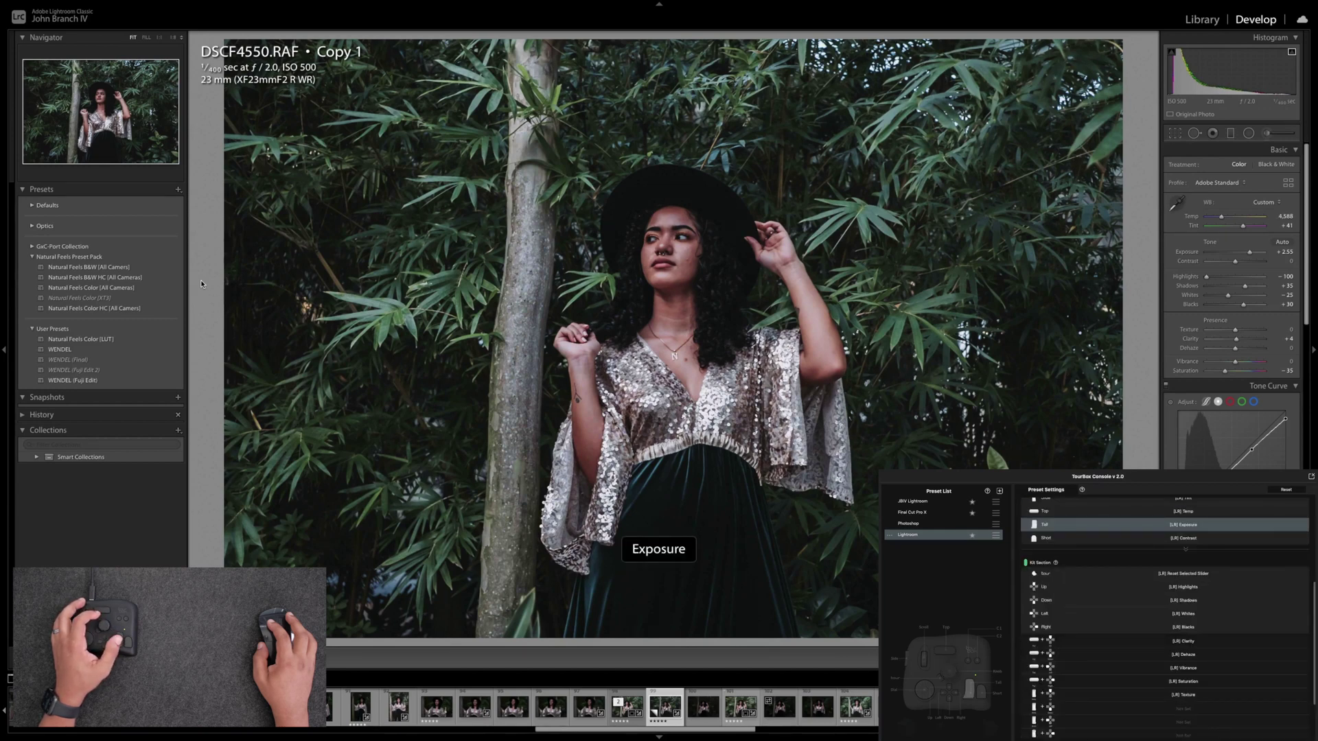
key(equal)
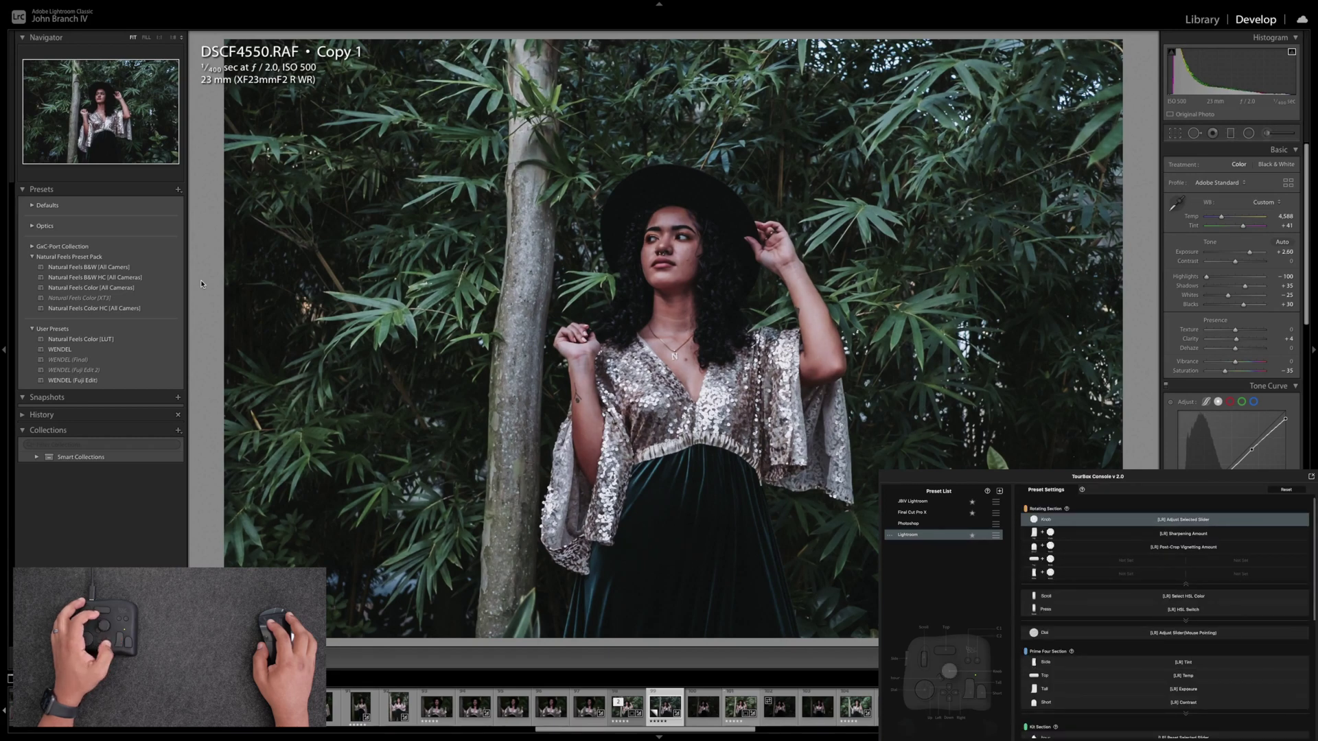
Raise the photo's shadows to +83 and ease them back down
key(period)
key(period)
key(period)
key(equal)
key(equal)
key(equal)
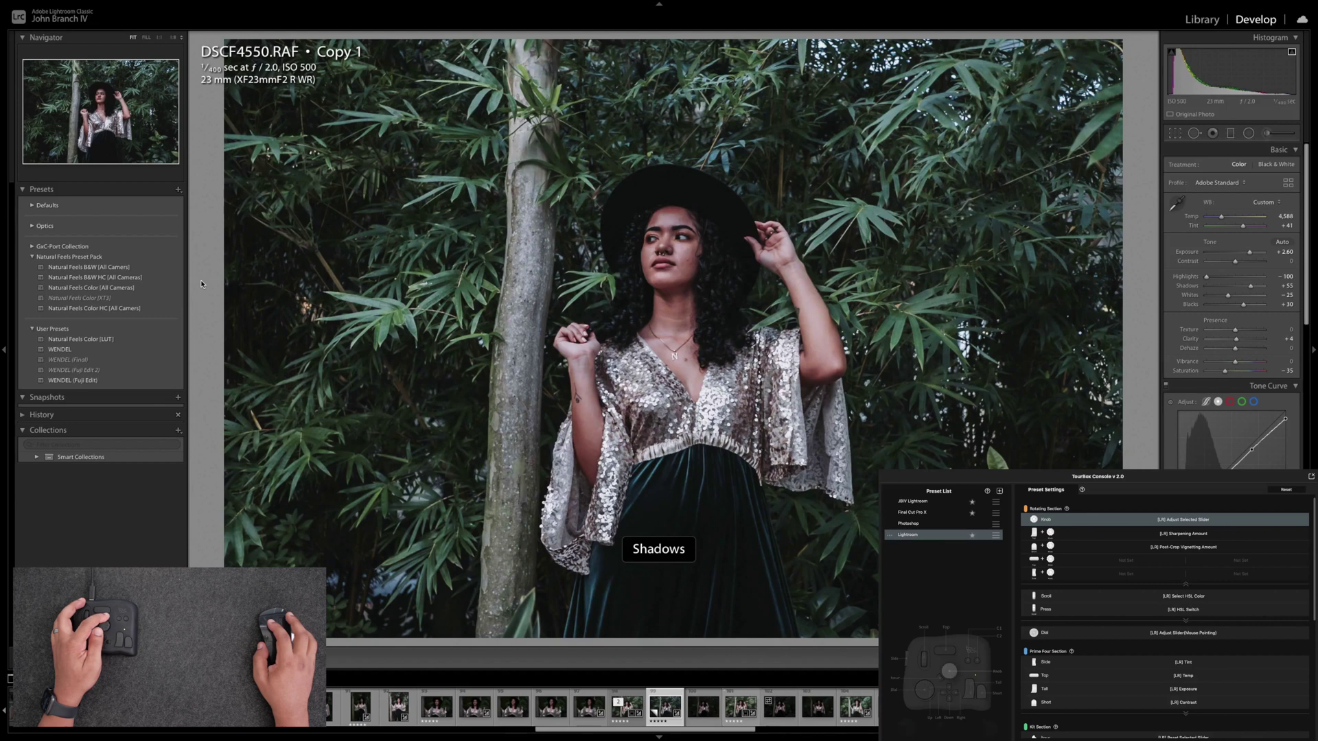
key(minus)
key(minus)
key(minus)
key(equal)
key(equal)
key(equal)
key(equal)
key(equal)
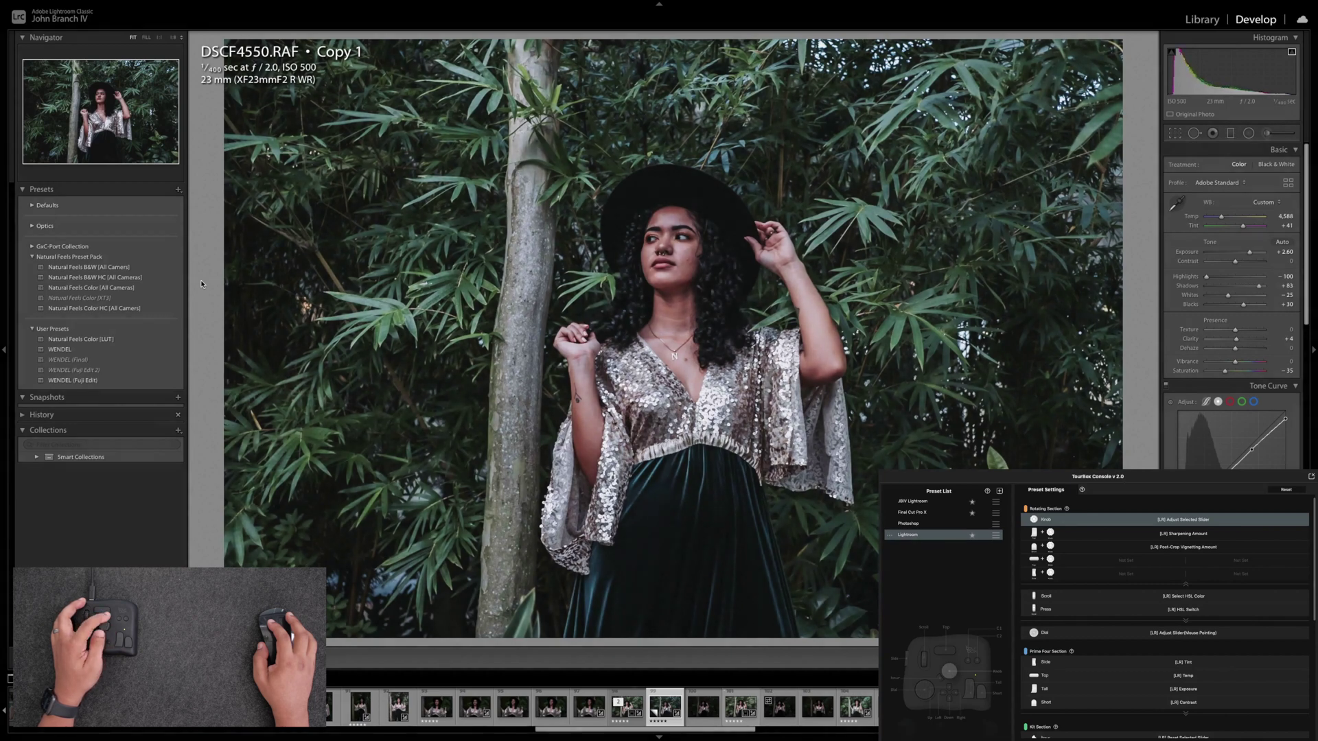
key(minus)
key(minus)
key(minus)
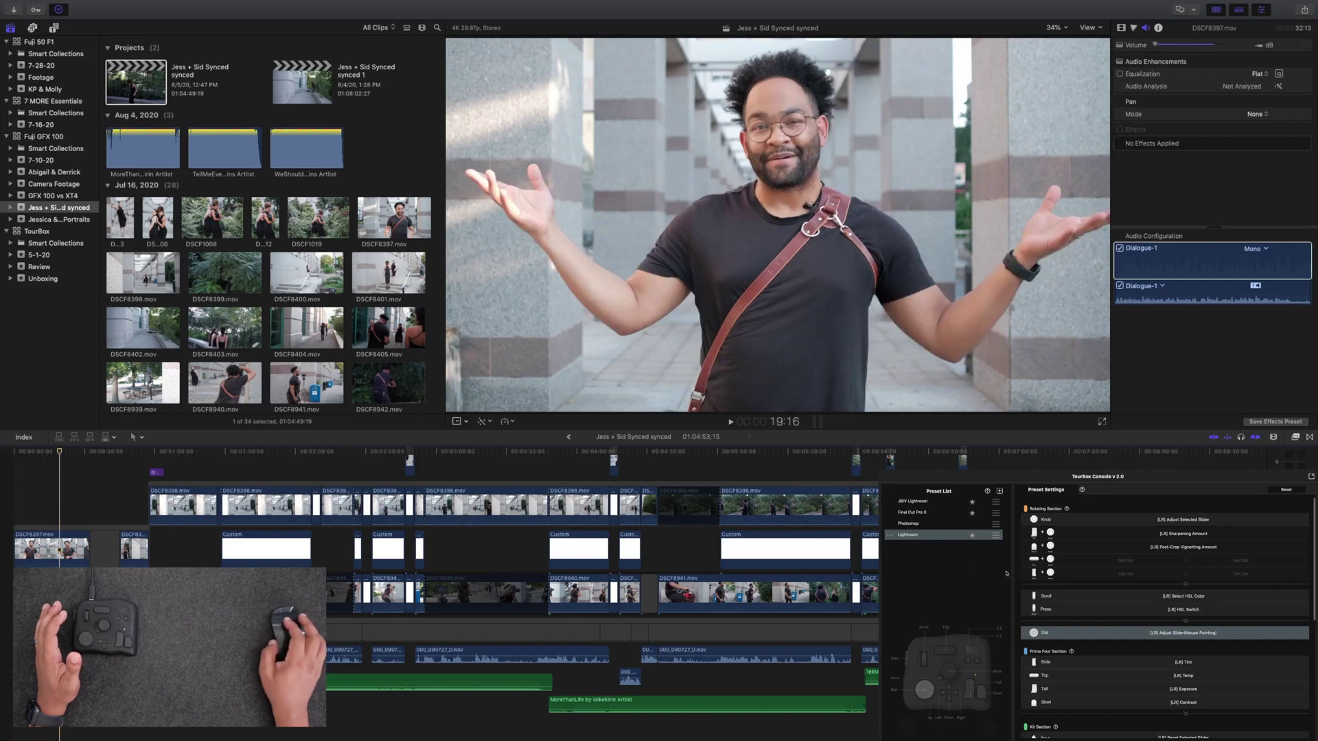
Activate the Final Cut Pro X preset in TourBox Console and return to the Final Cut Pro timeline
click(909, 513)
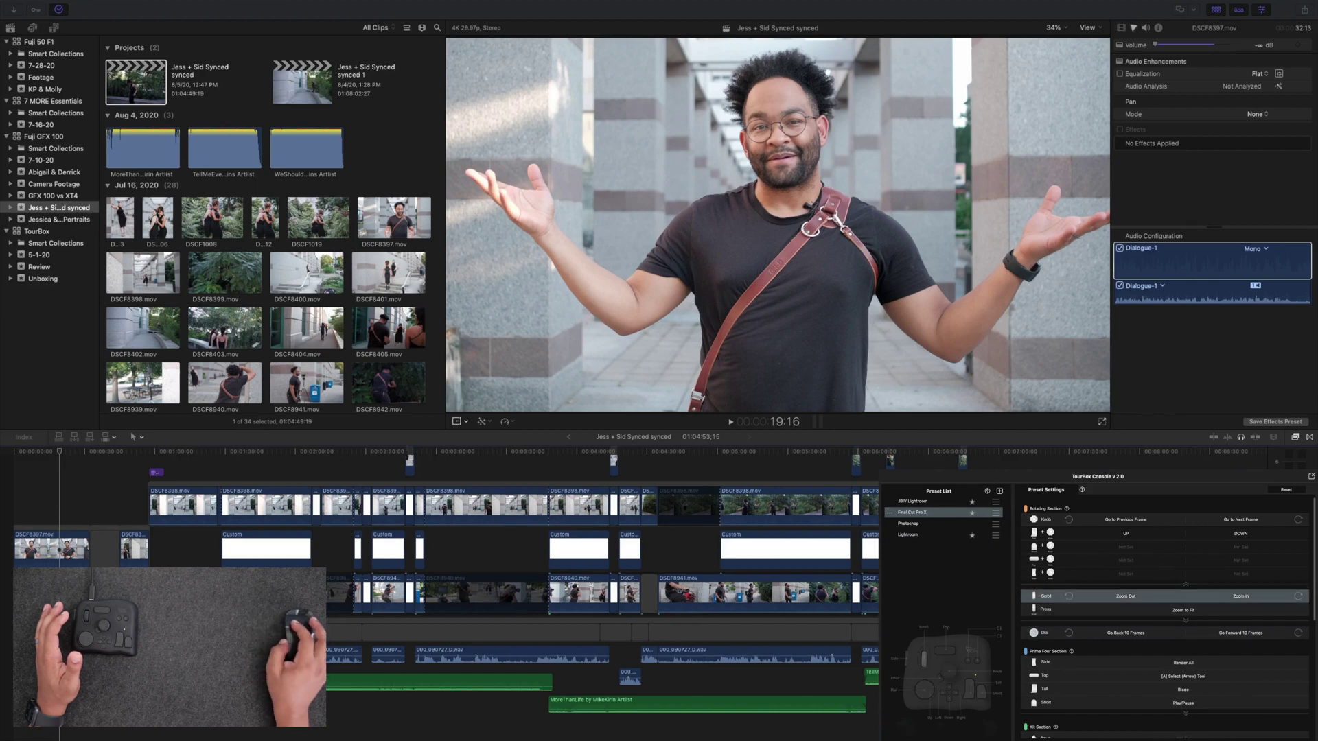
click(60, 458)
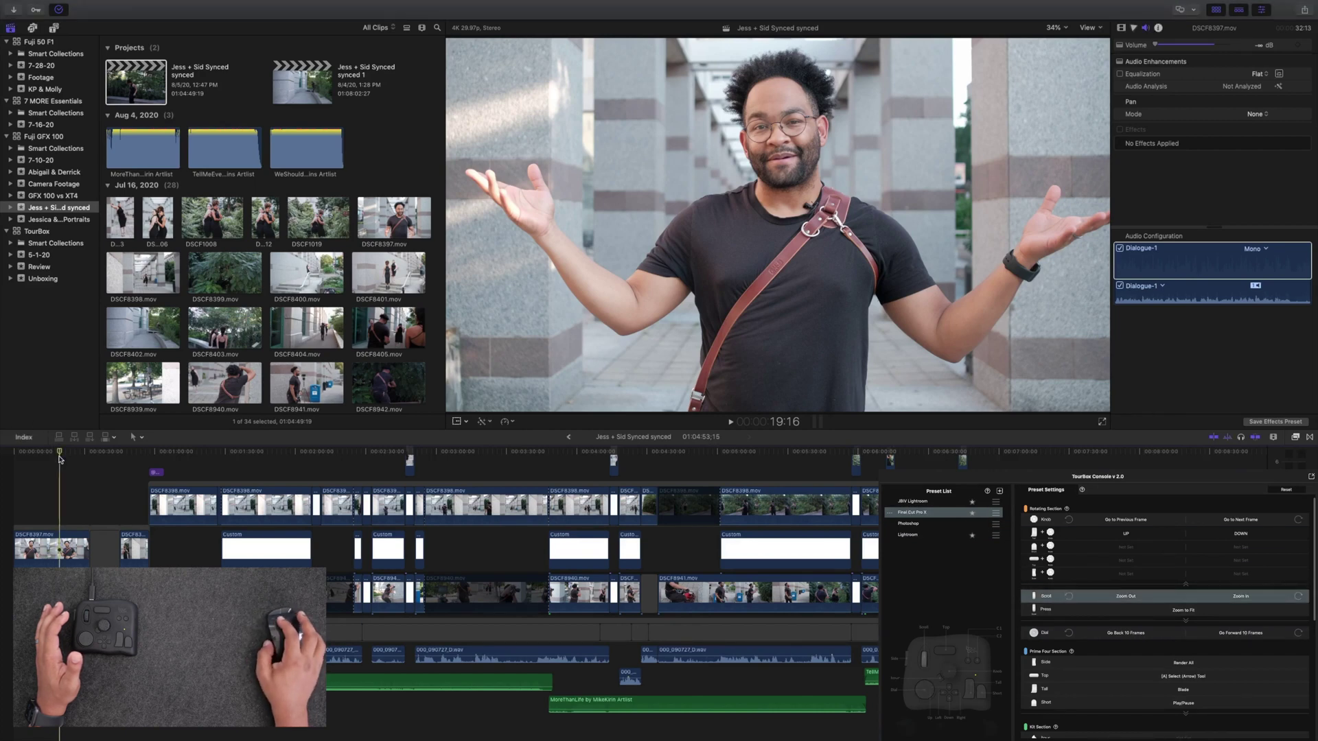
Zoom the Final Cut Pro timeline in and out around the playhead to inspect the clips
key(super+equal)
key(super+equal)
key(super+equal)
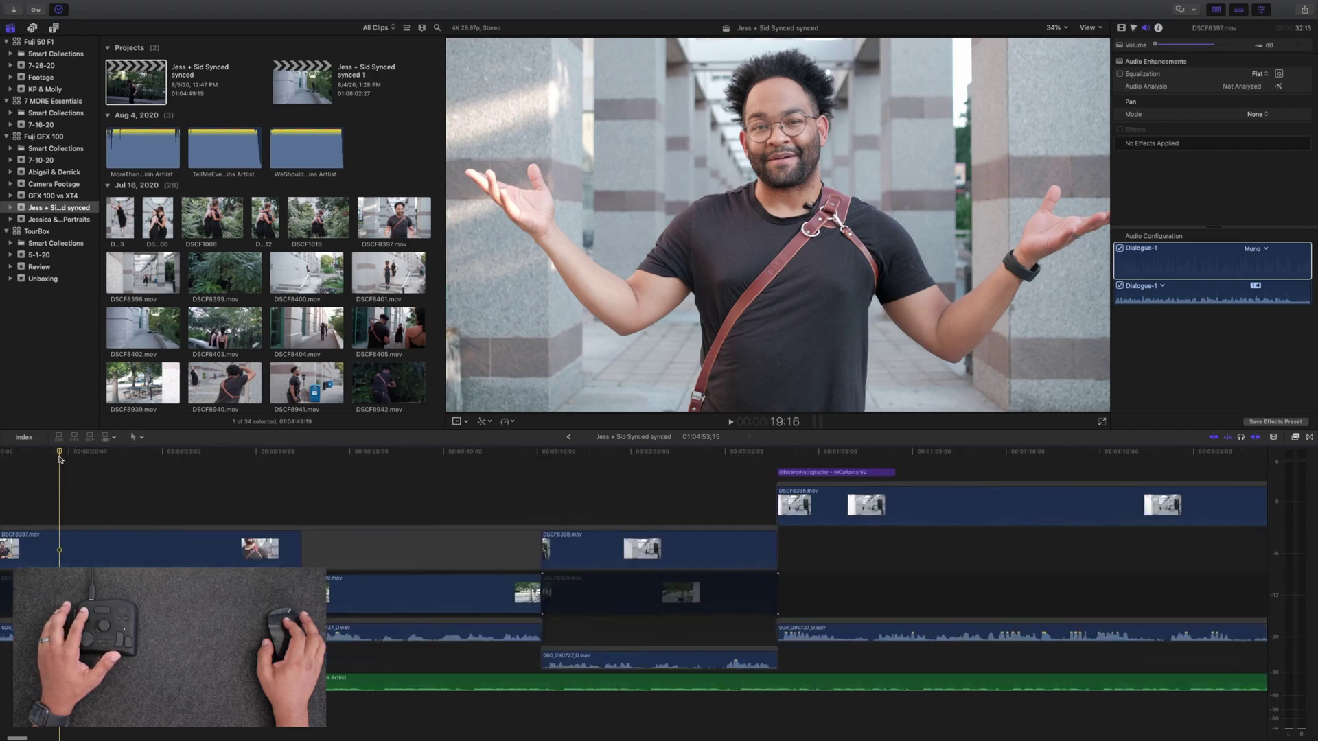
key(super+minus)
key(super+minus)
key(super+minus)
key(super+minus)
key(super+minus)
key(super+minus)
key(super+equal)
key(super+equal)
key(super+equal)
key(super+equal)
key(super+equal)
key(super+equal)
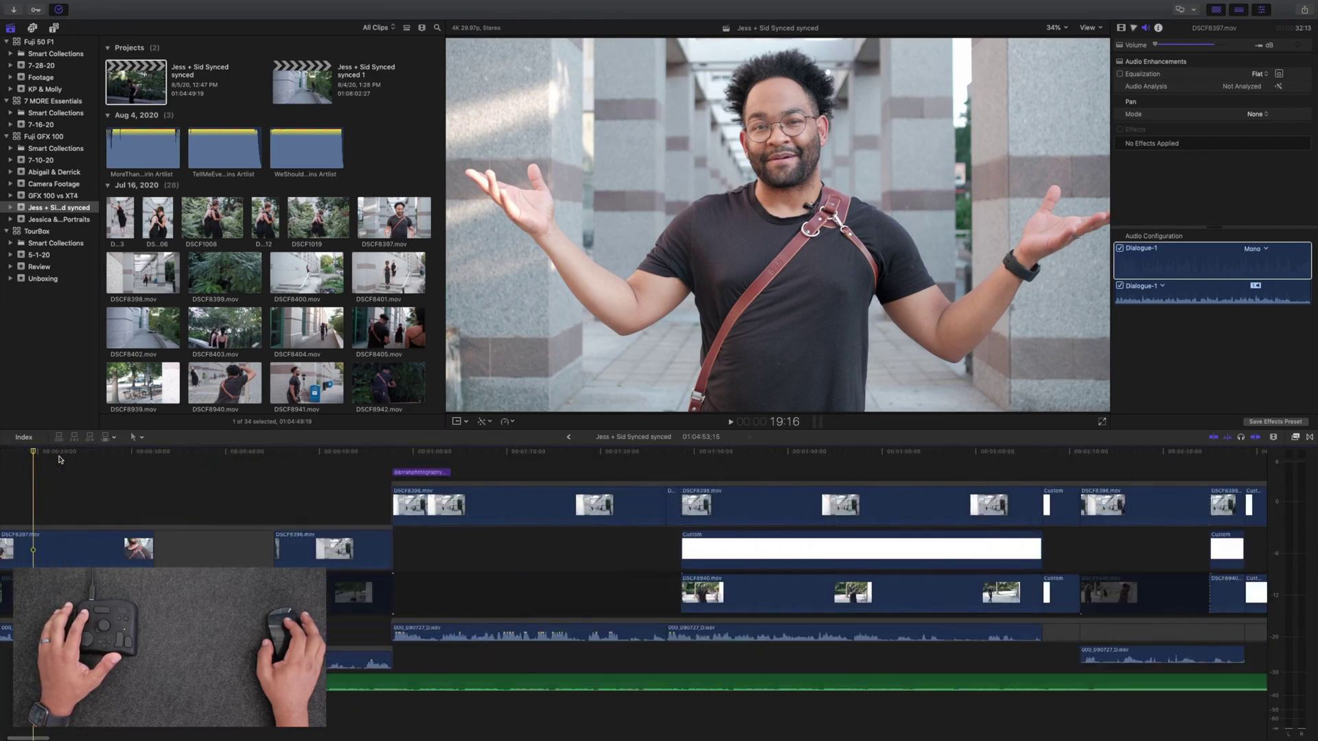
Move the playhead forward frame by frame to 19:21
key(Right)
key(Right)
key(Right)
key(Right)
key(Right)
key(Right)
key(Right)
key(Right)
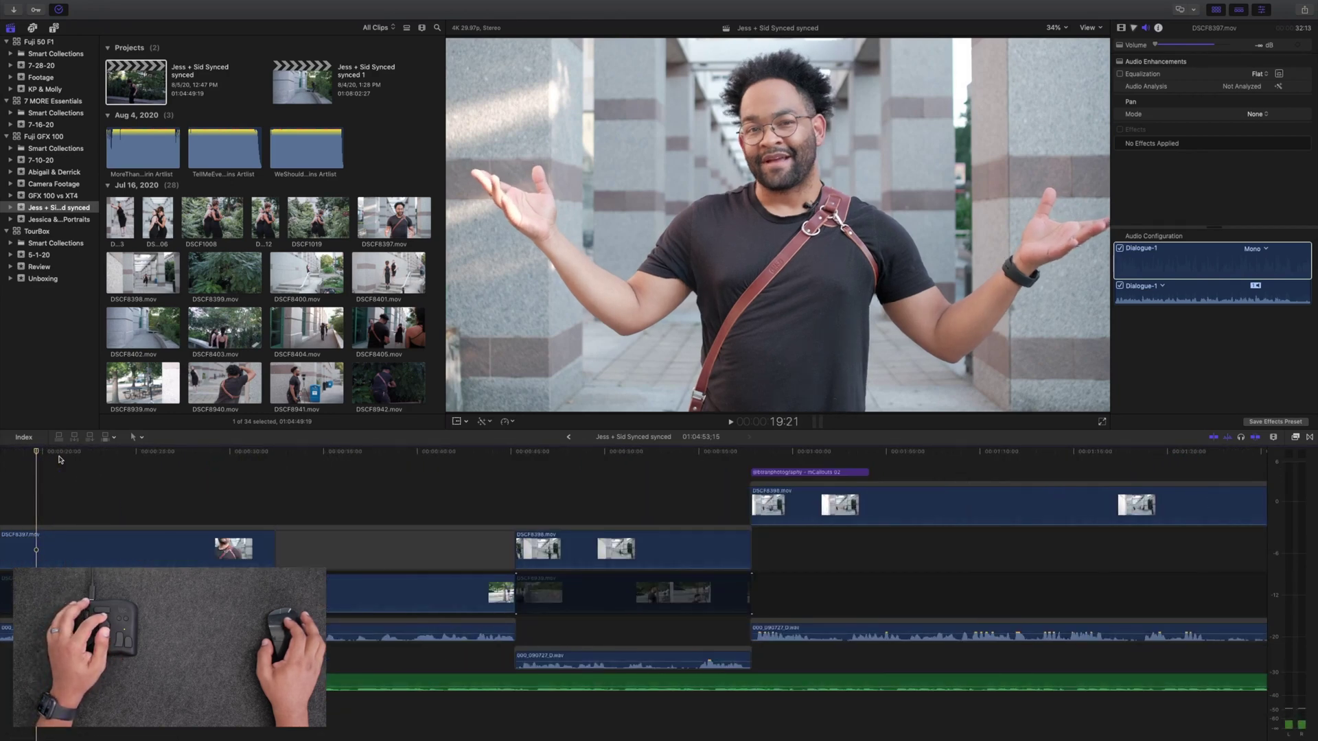
Step the playhead back and forth frame by frame to 19:16, and play the timeline from there before pausing
key(Left)
key(Left)
key(Left)
key(Left)
key(Left)
key(Left)
key(Left)
key(Left)
key(Left)
key(Left)
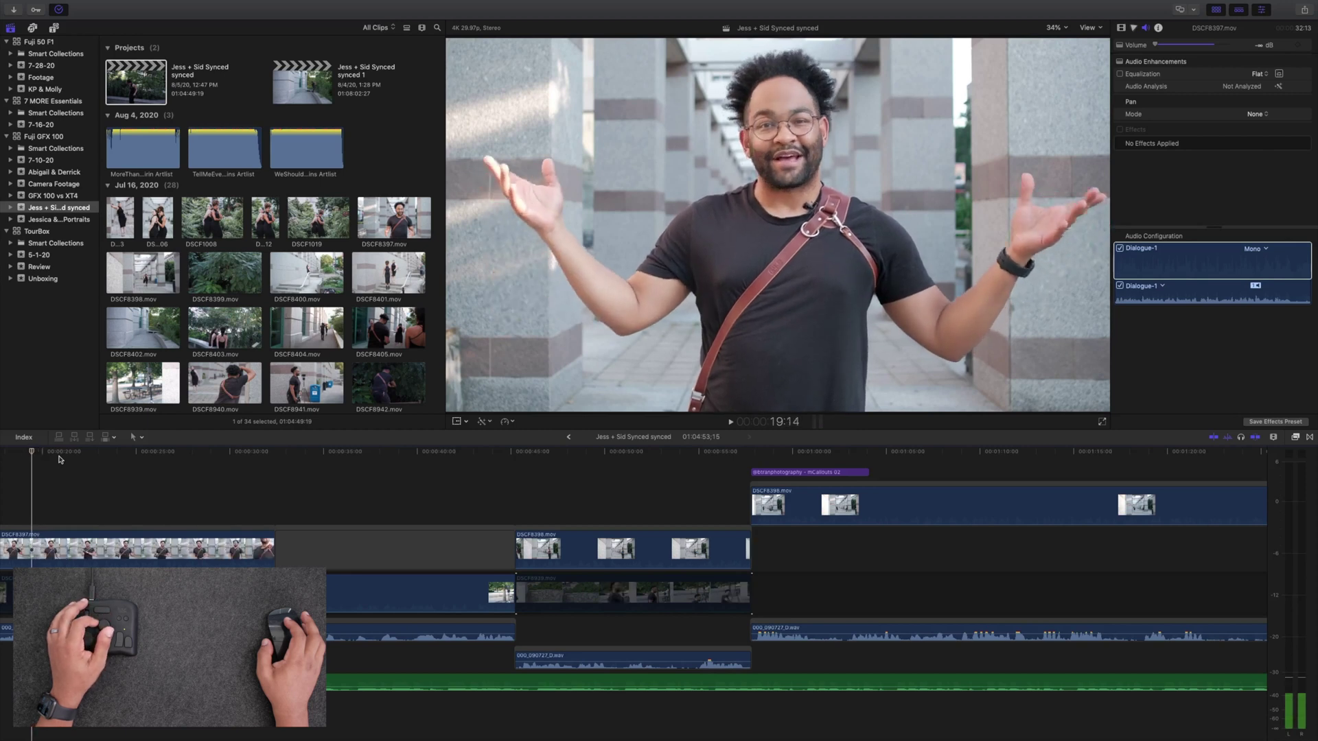
key(Right)
key(Right)
key(Right)
key(Left)
key(Left)
key(Left)
key(Left)
key(Left)
key(Right)
key(Right)
key(Right)
key(Right)
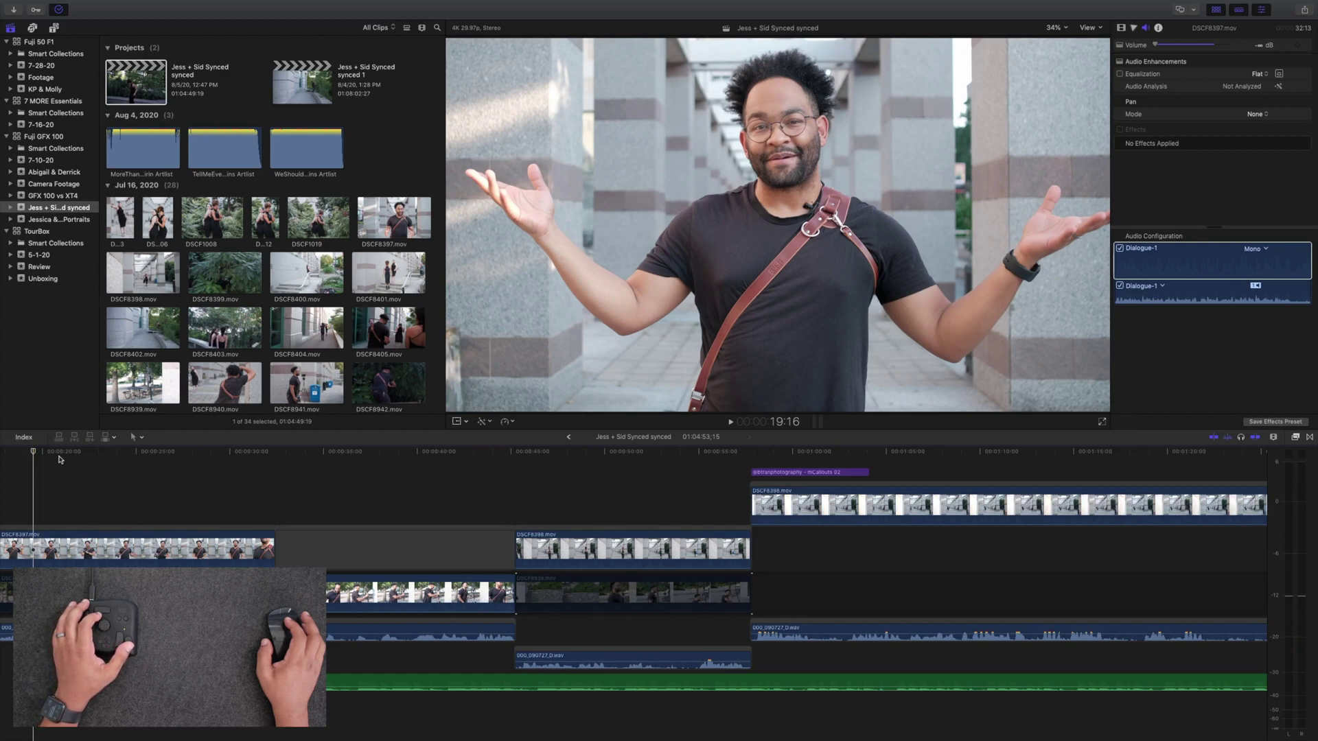
key(space)
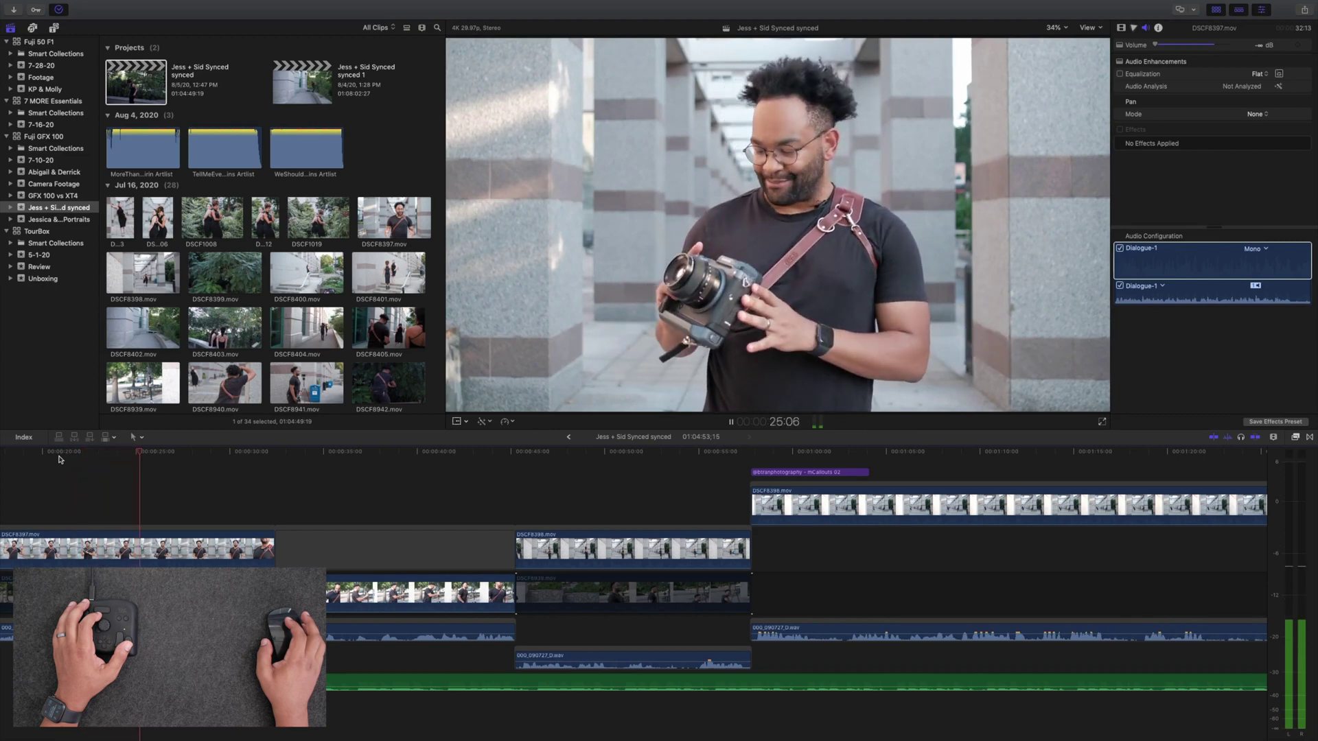
key(space)
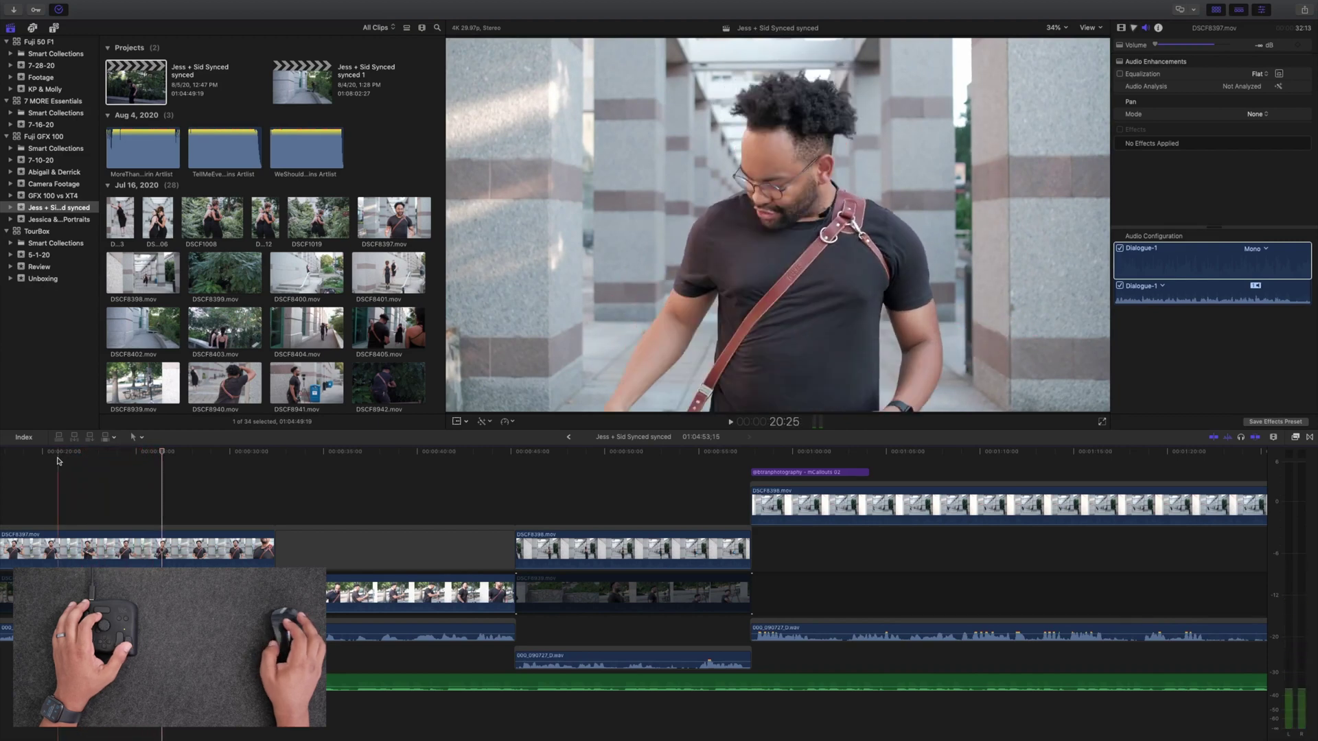
Split the connected DSCF8940.mov clip at two points after 2:31:19 in the timeline, and undo both cuts
scroll(356, 483, right, 10)
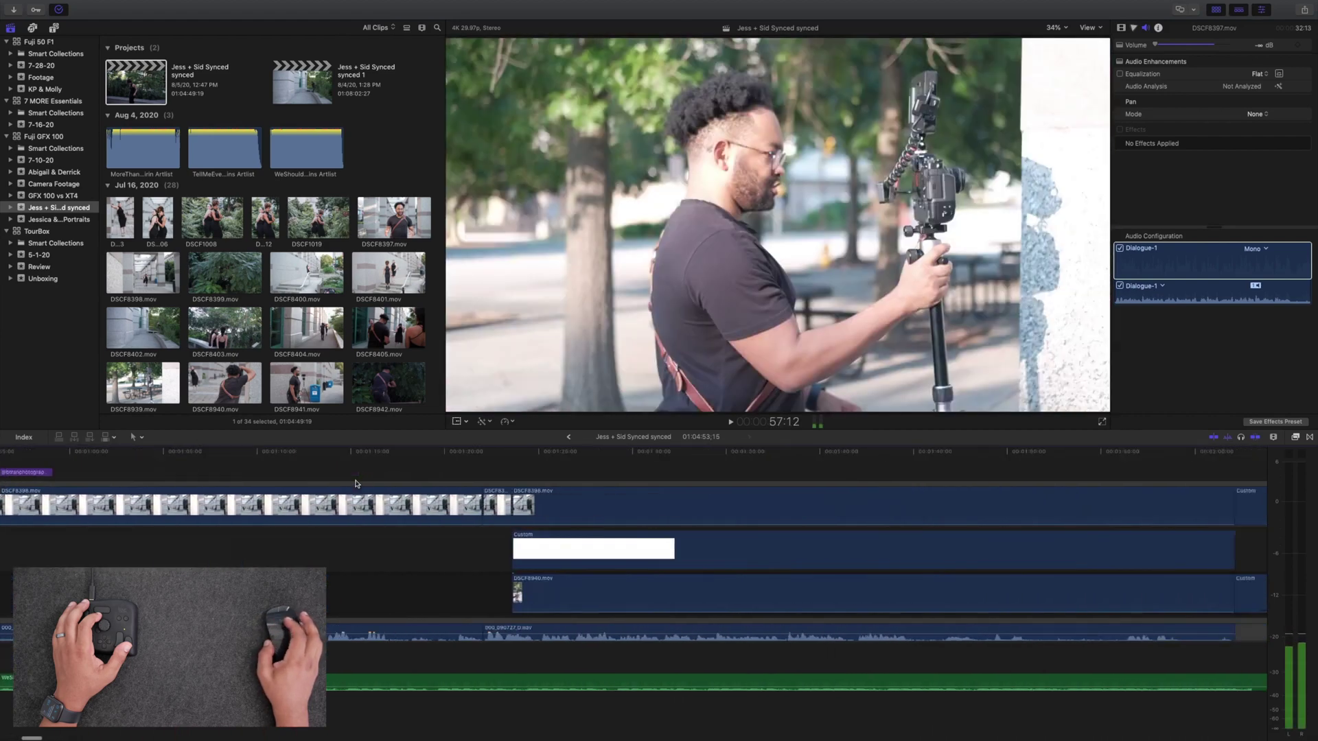
scroll(356, 483, right, 12)
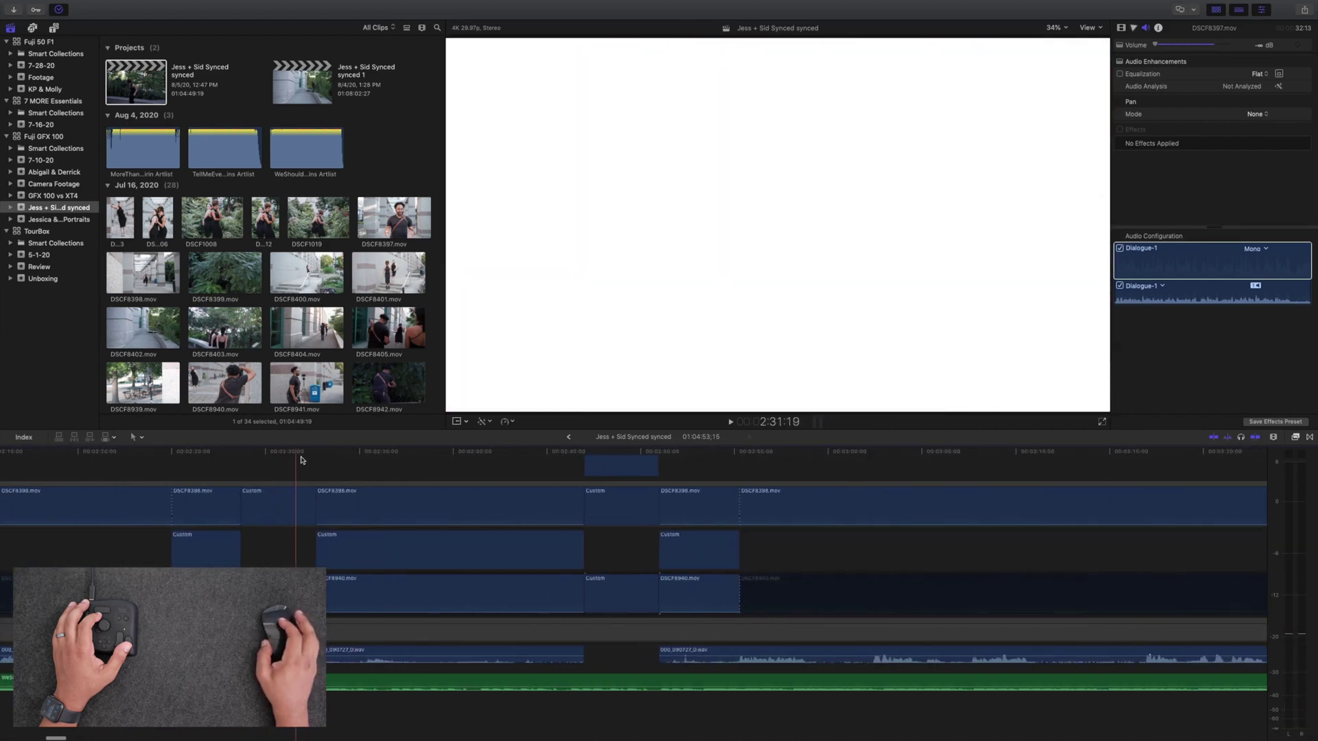
key(super+b)
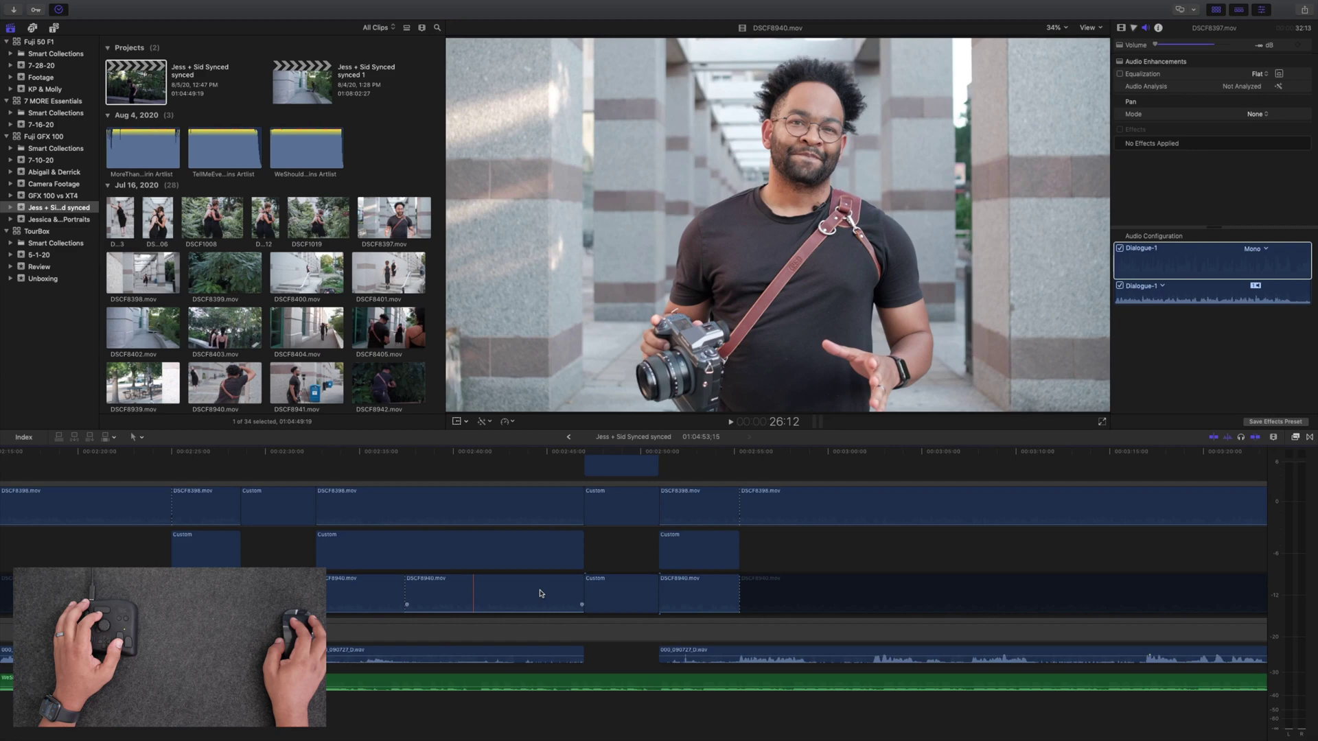
key(super+b)
key(s)
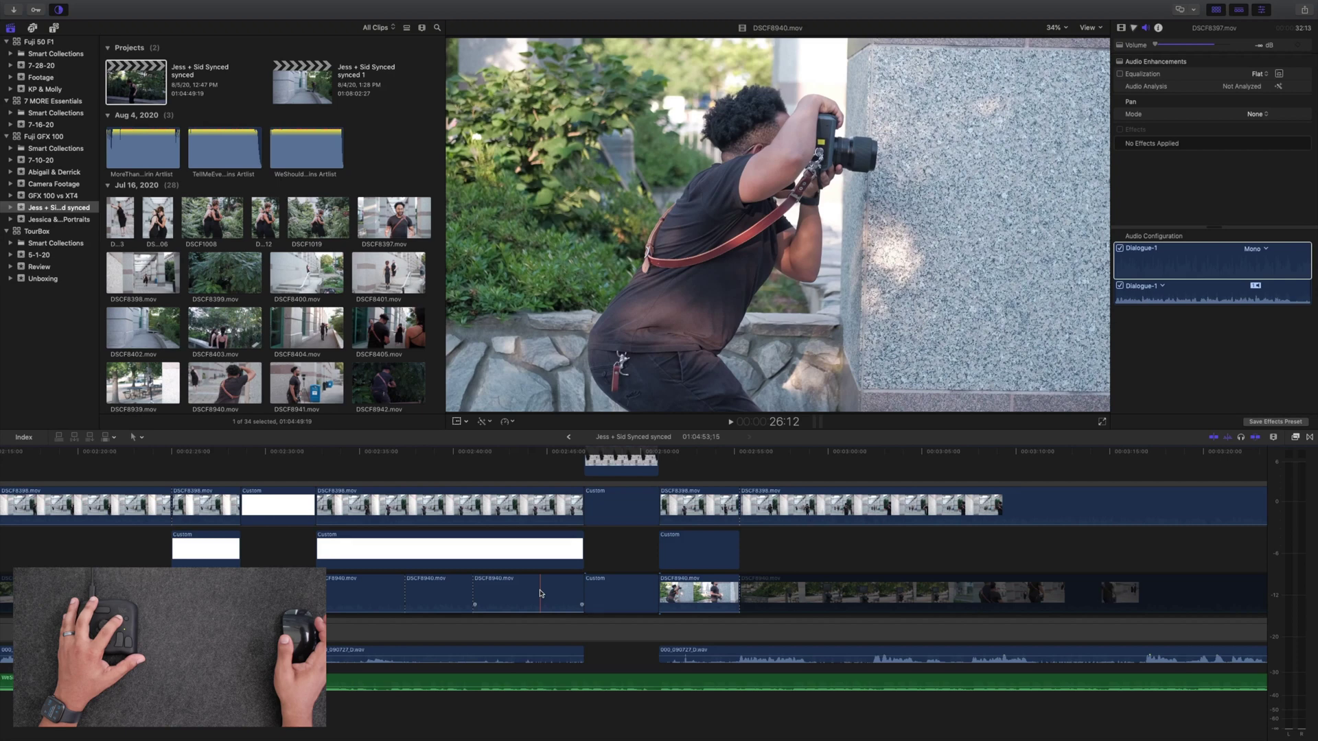
key(super+z)
key(super+z)
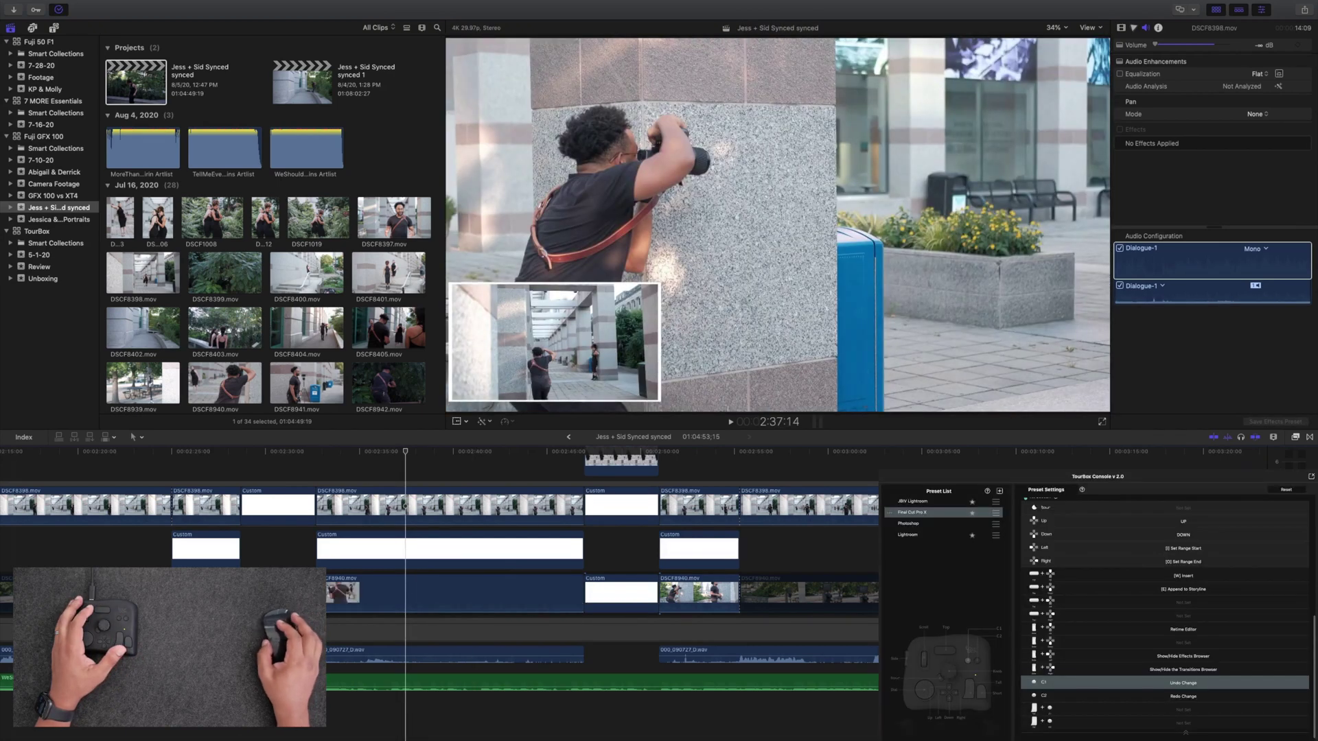
Activate the Photoshop preset in TourBox Console and review its assigned controls
mouse_move(1315, 651)
mouse_down()
mouse_move(1315, 558)
mouse_move(1309, 649)
mouse_up()
scroll(1310, 649, up, 5)
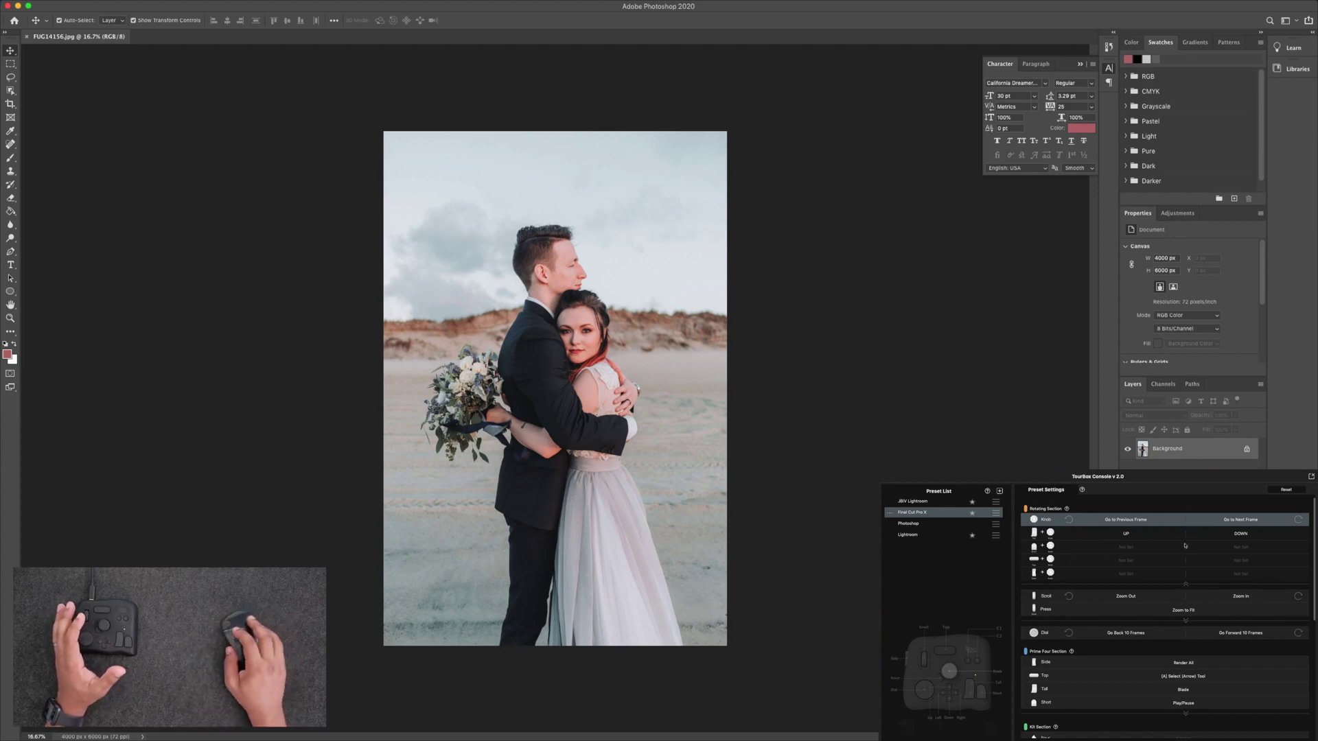
click(913, 524)
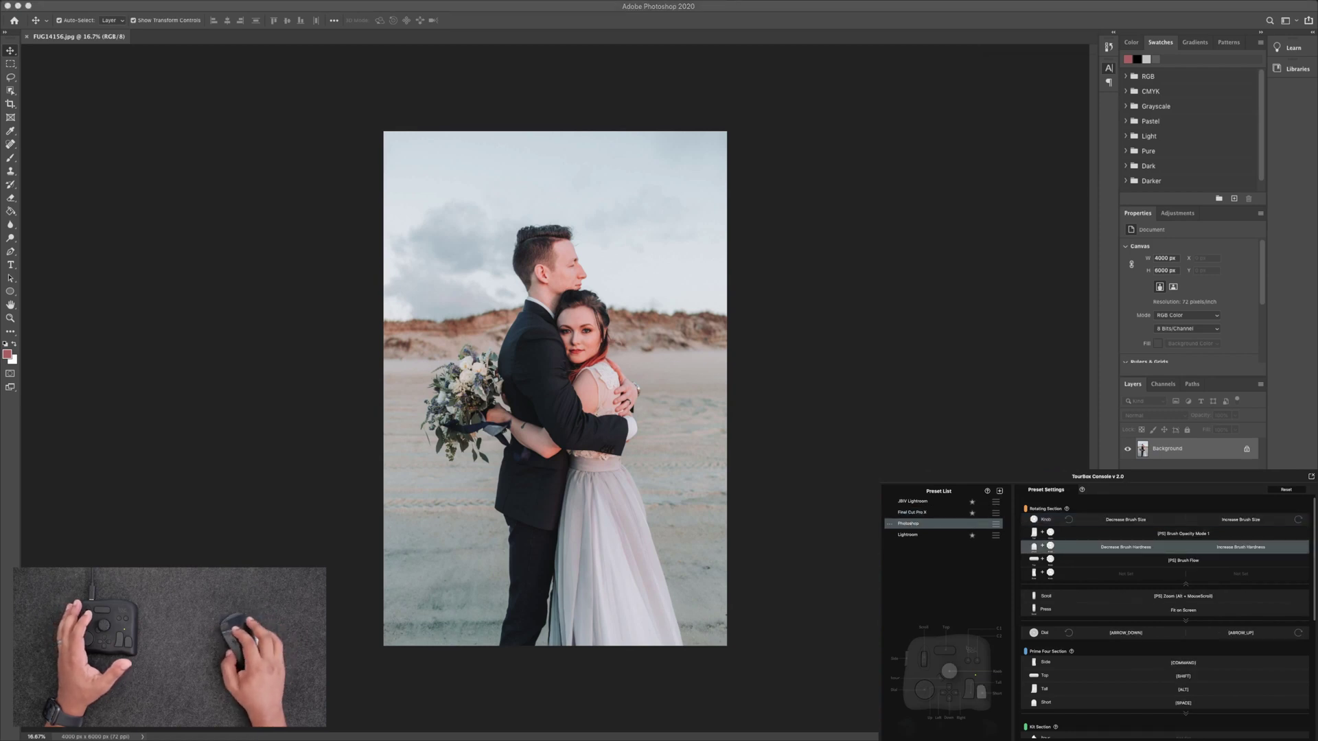
scroll(1244, 549, down, 10)
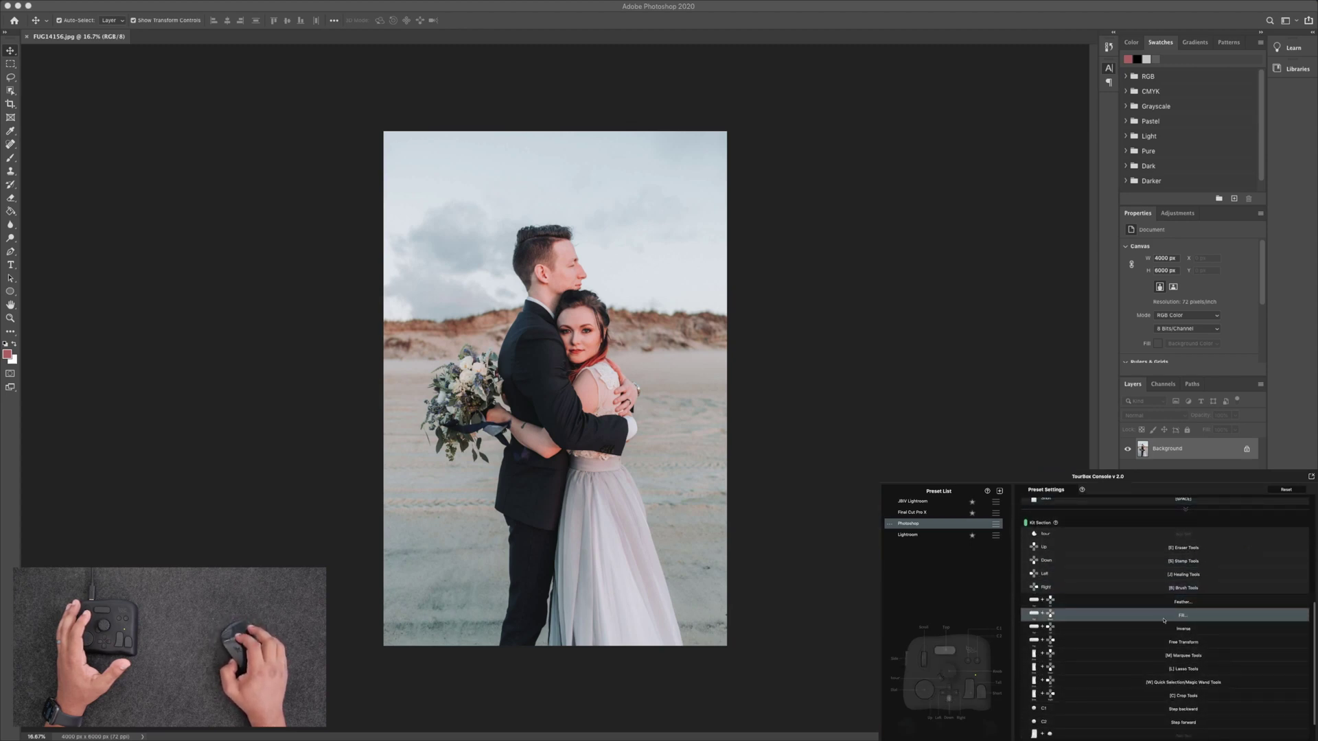
Switch to Photoshop, lasso the patch of sand beside the bride's hand, and fill it with Content-Aware at 100% opacity
click(103, 296)
click(11, 77)
key(super+t)
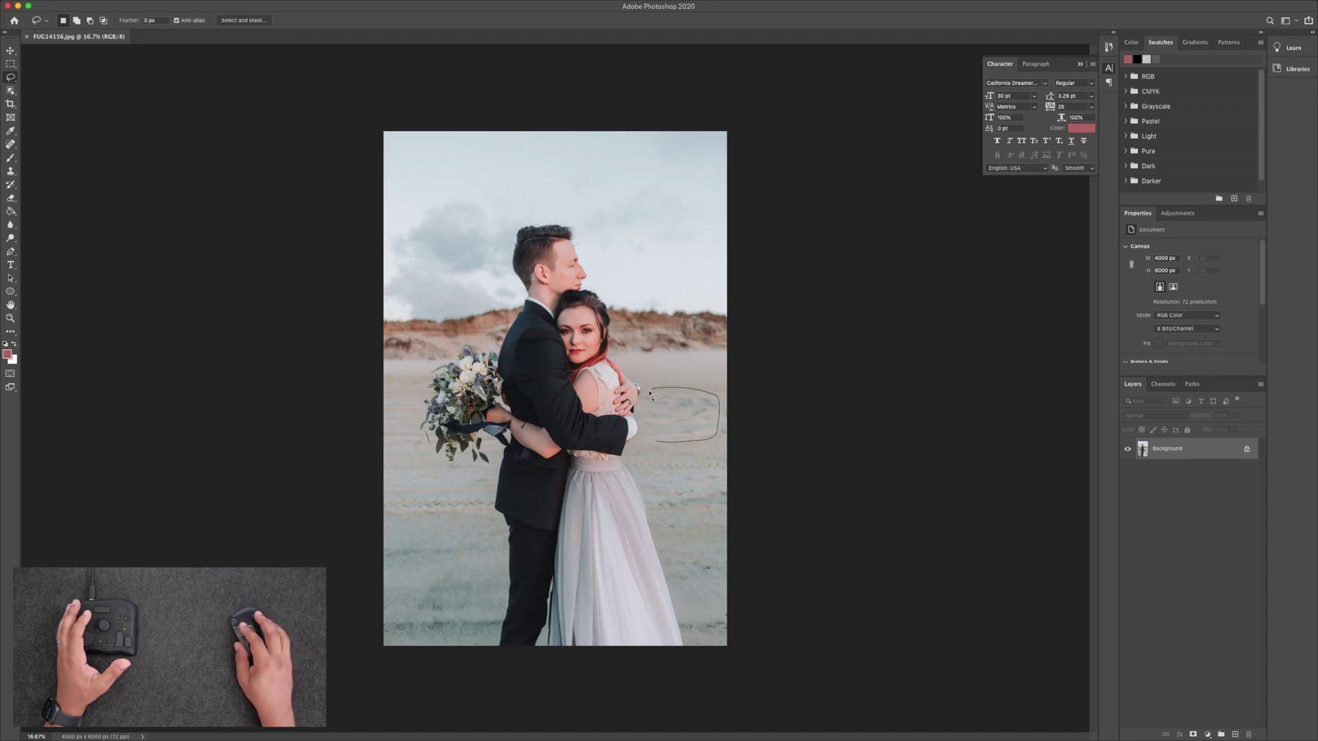
drag(652, 439, 652, 439)
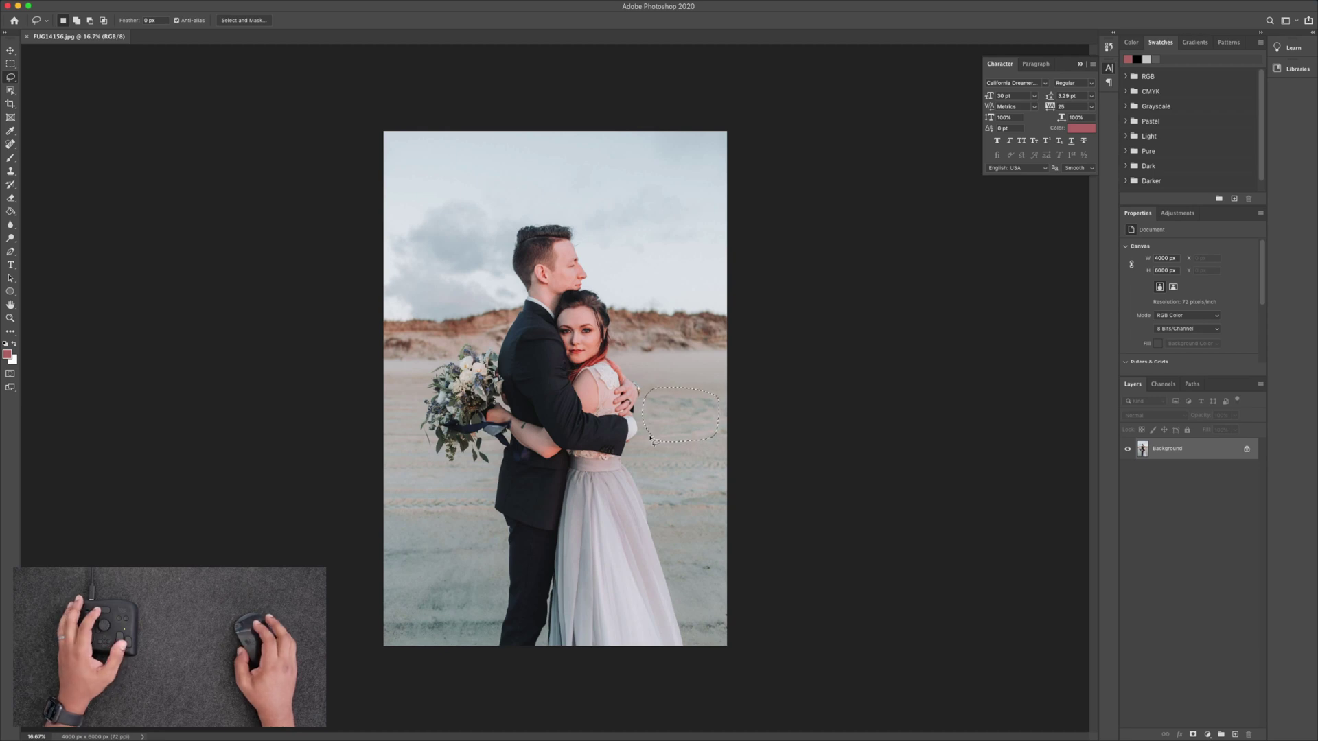
key(shift+BackSpace)
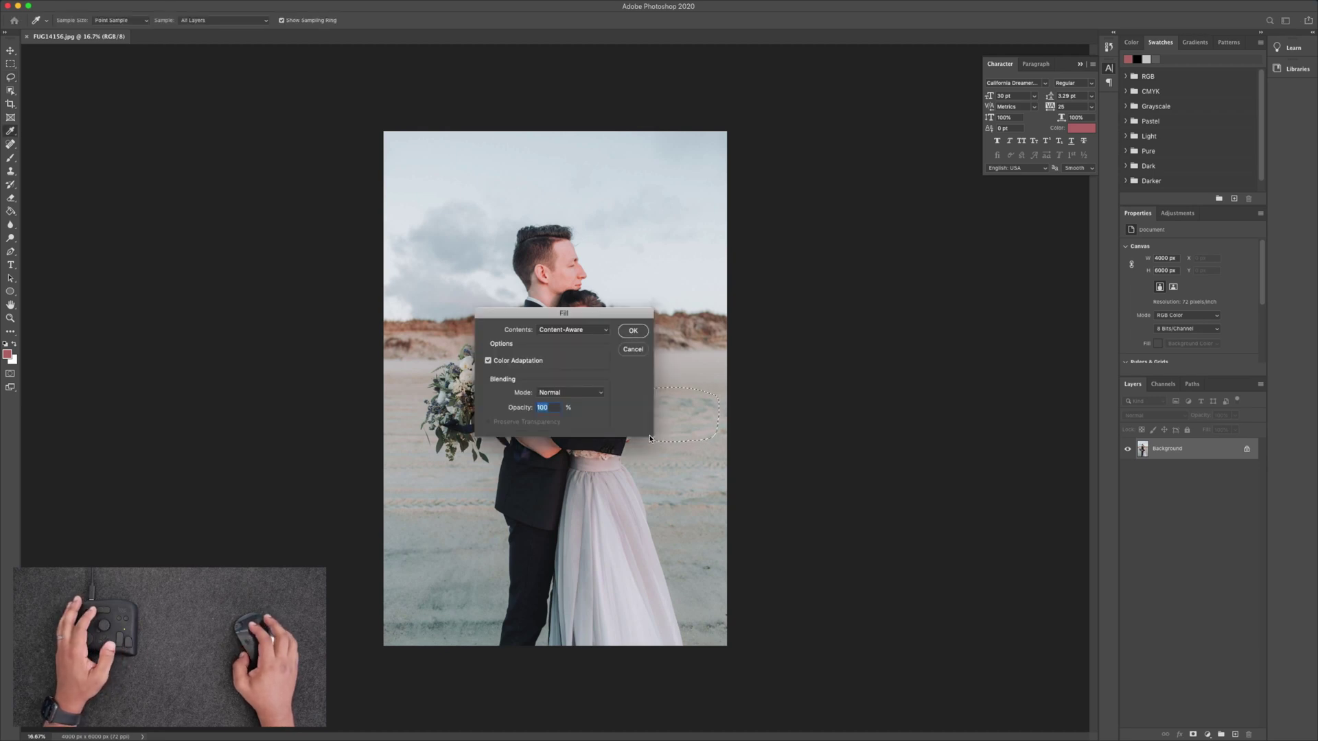
click(632, 332)
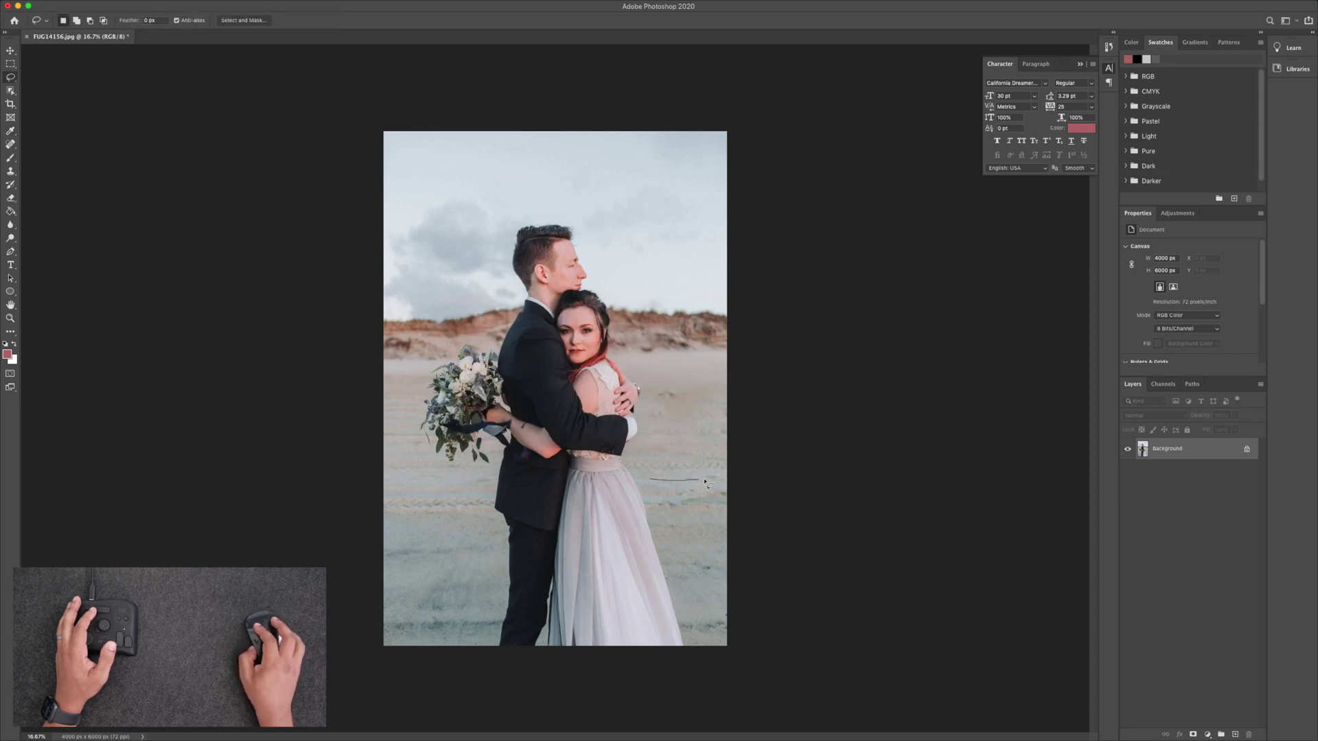
Lasso the tracks in the sand beside the bride's waist and fill them with Content-Aware at 100% opacity
mouse_move(719, 457)
mouse_down()
mouse_move(658, 448)
mouse_move(641, 464)
mouse_up()
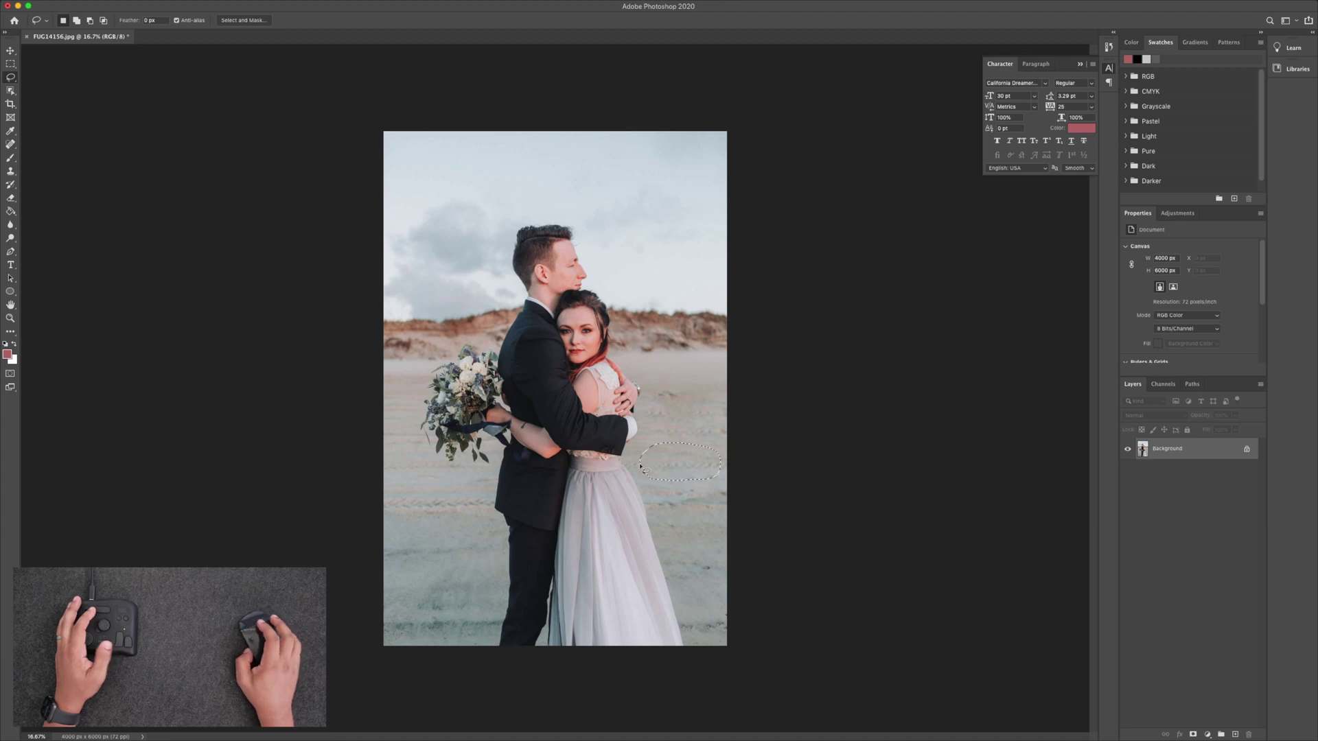
key(shift+BackSpace)
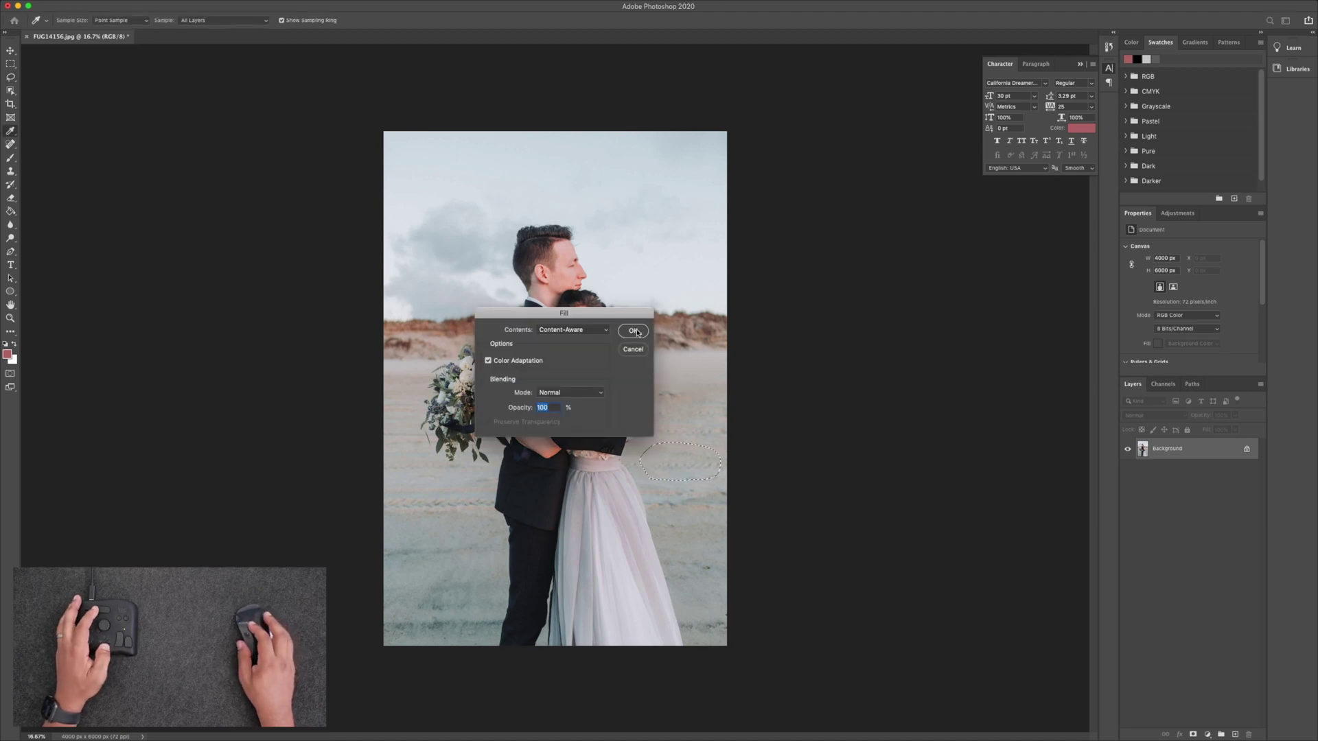
click(632, 330)
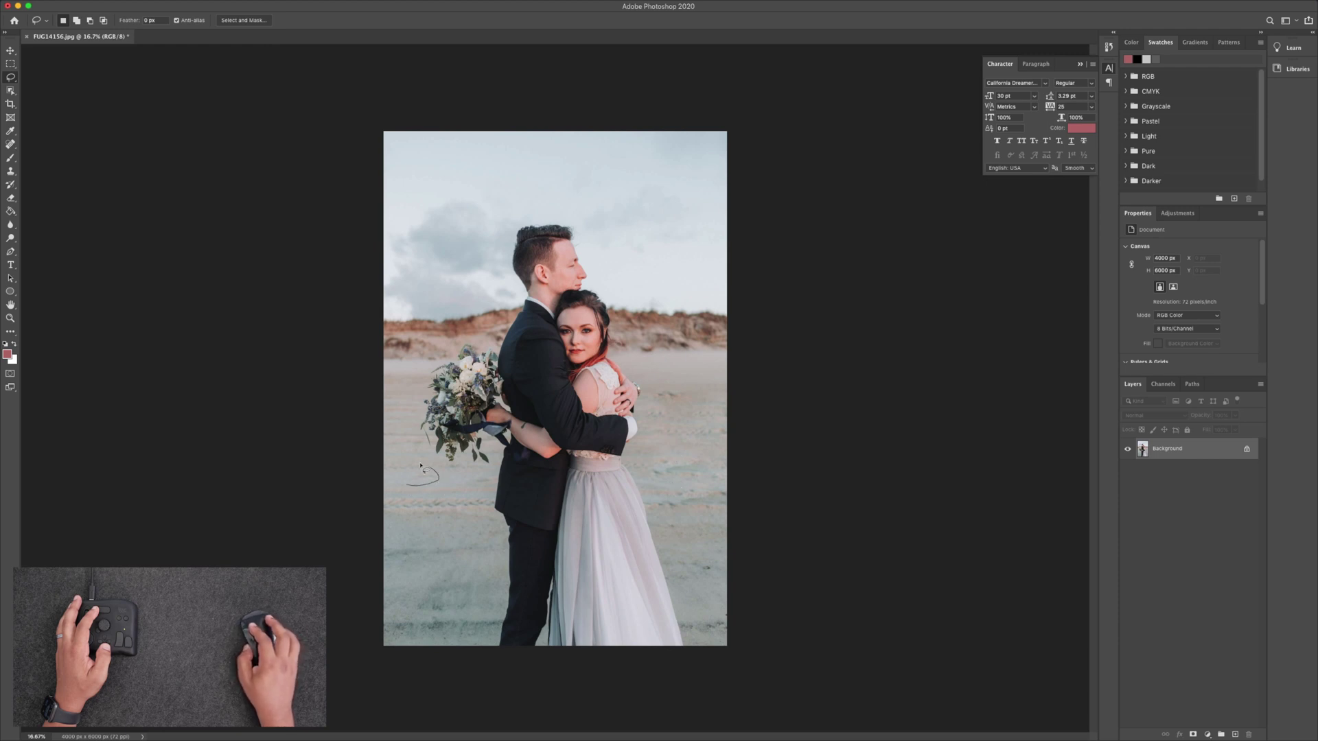
Lasso the marks in the sand below the bouquet, apply a Content-Aware fill, and deselect the area
drag(395, 483, 397, 484)
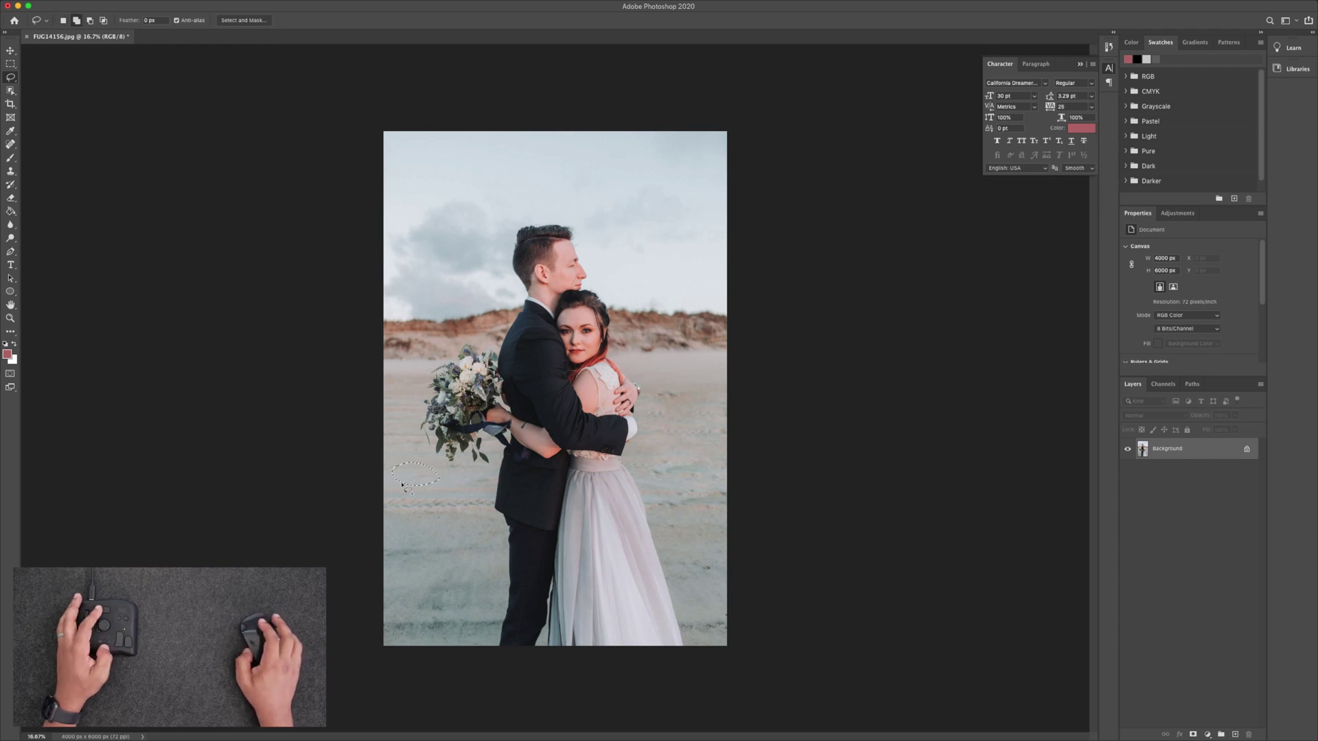
key(shift+BackSpace)
key(Return)
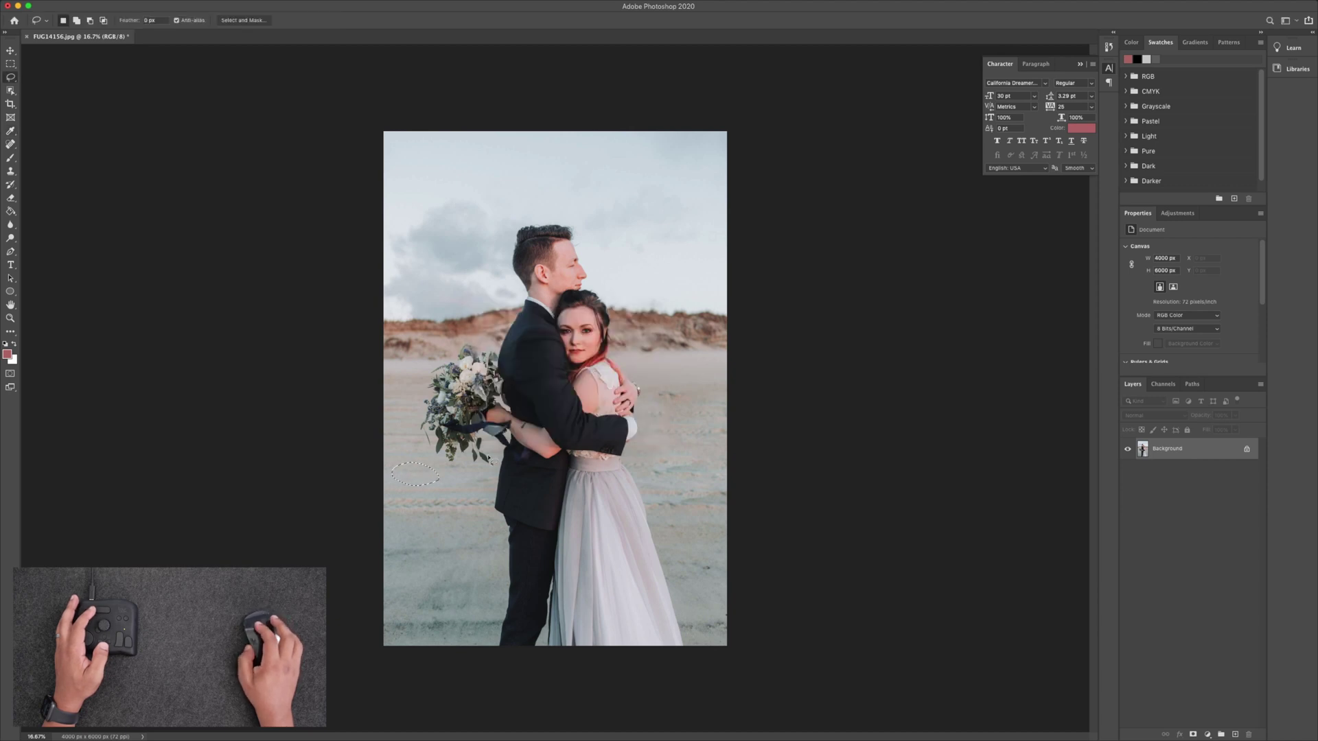
key(ctrl+d)
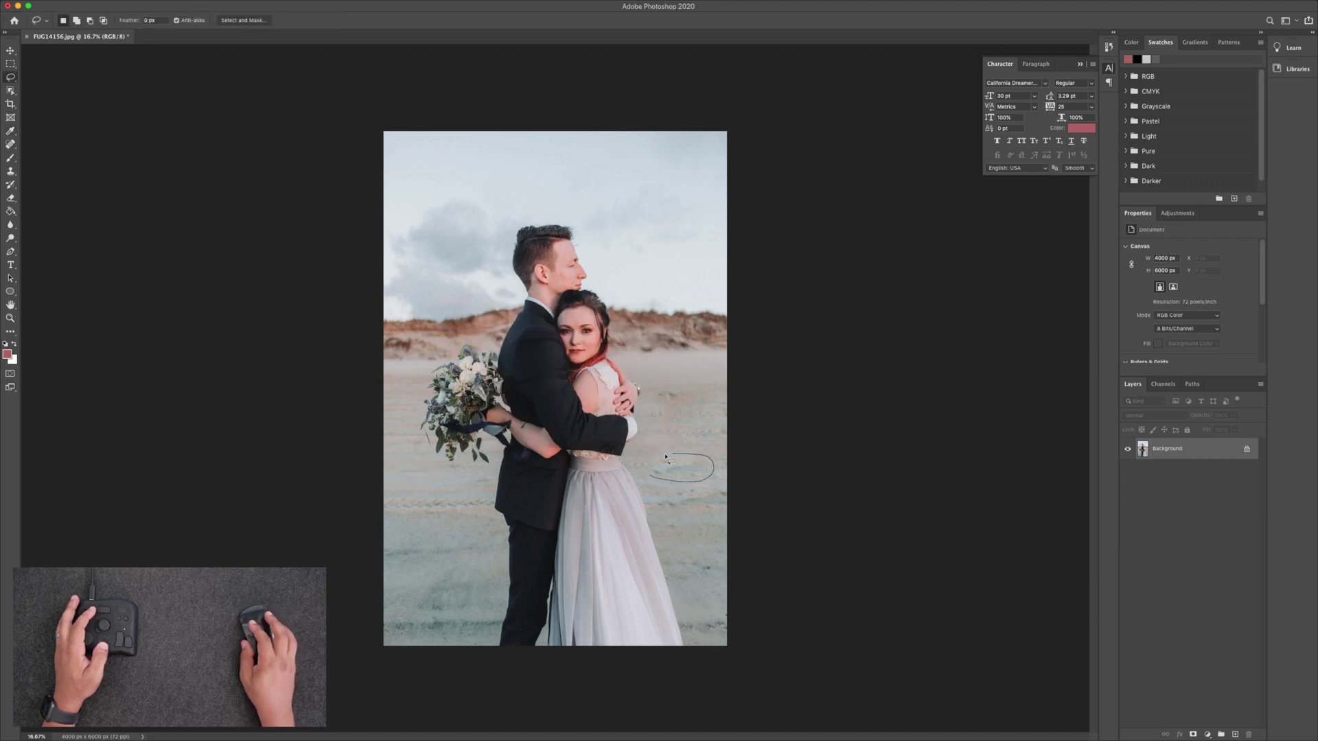
Lasso the remaining marks in the sand beside the top of the bride's skirt, fill them with Content-Aware, and deselect
drag(646, 470, 648, 472)
key(shift+BackSpace)
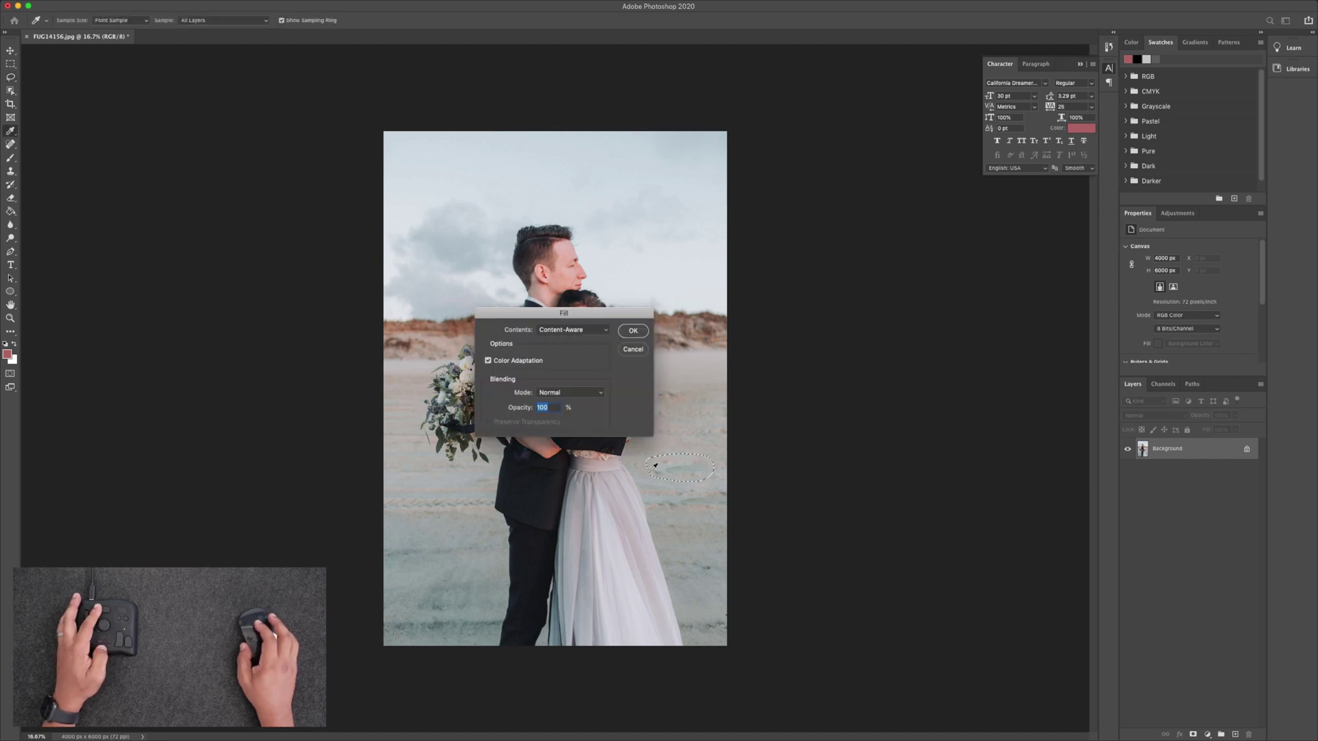
click(645, 335)
key(ctrl+d)
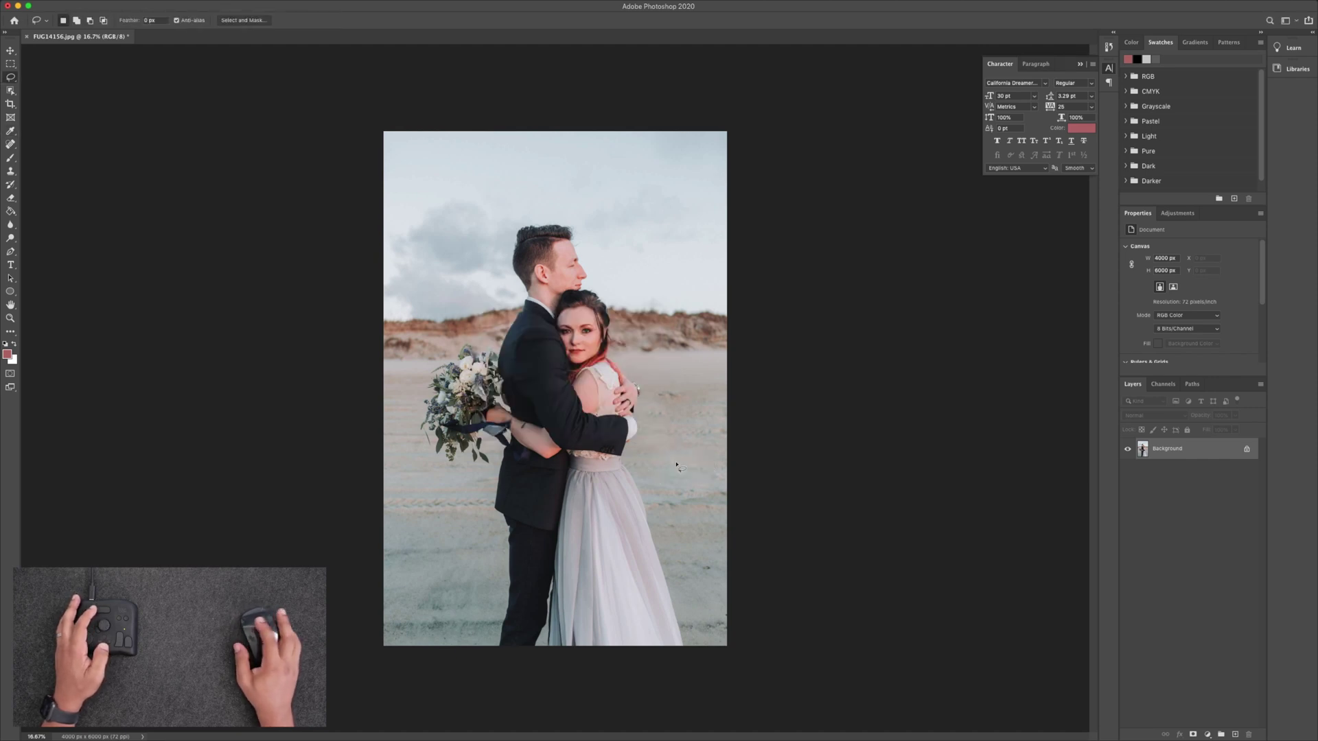